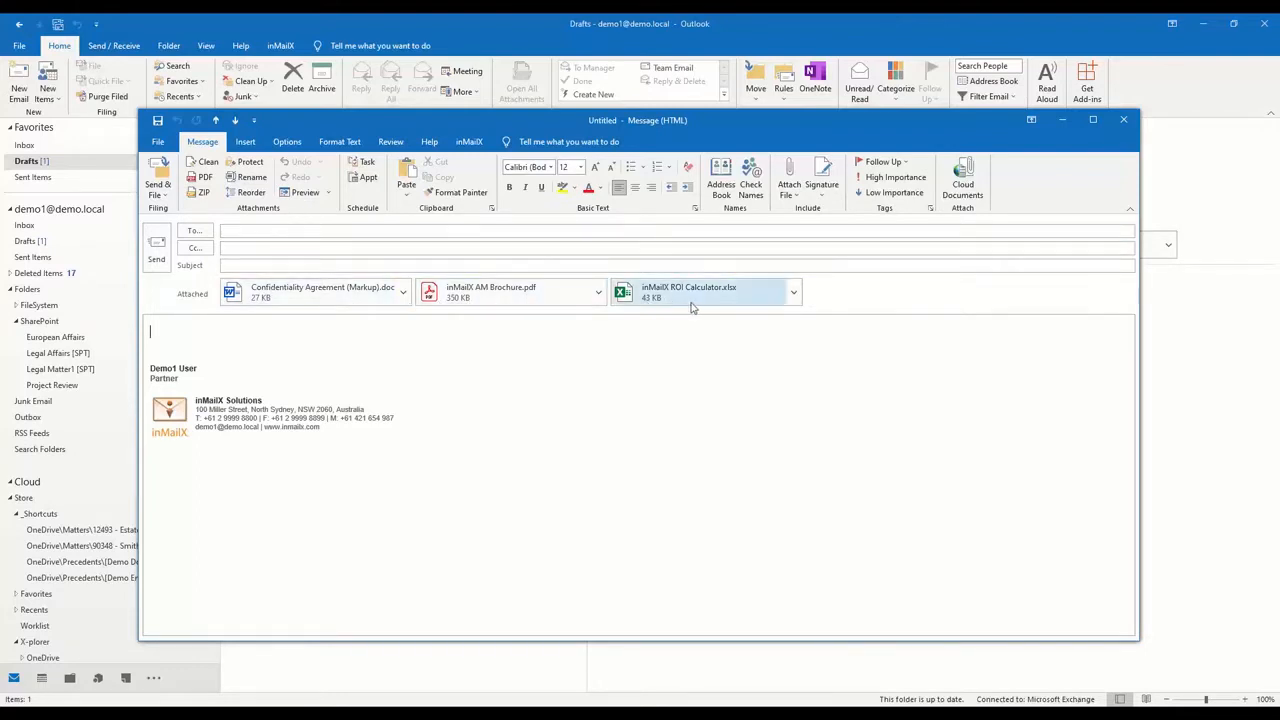
Step: Turn on attachment preview for the message and preview inMailX AM Brochure.pdf and the text of Confidentiality Agreement (Markup).doc
{"action": "left_click", "coordinate": [304, 196]}
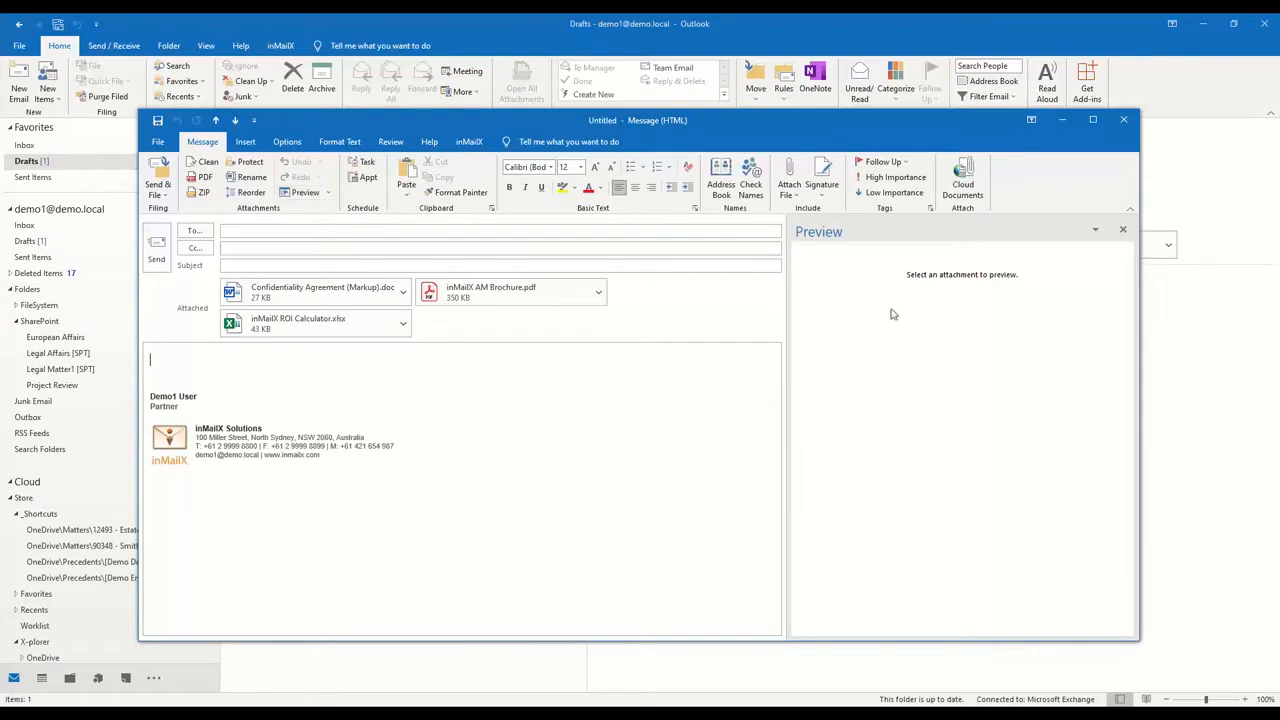
{"action": "left_click", "coordinate": [311, 304]}
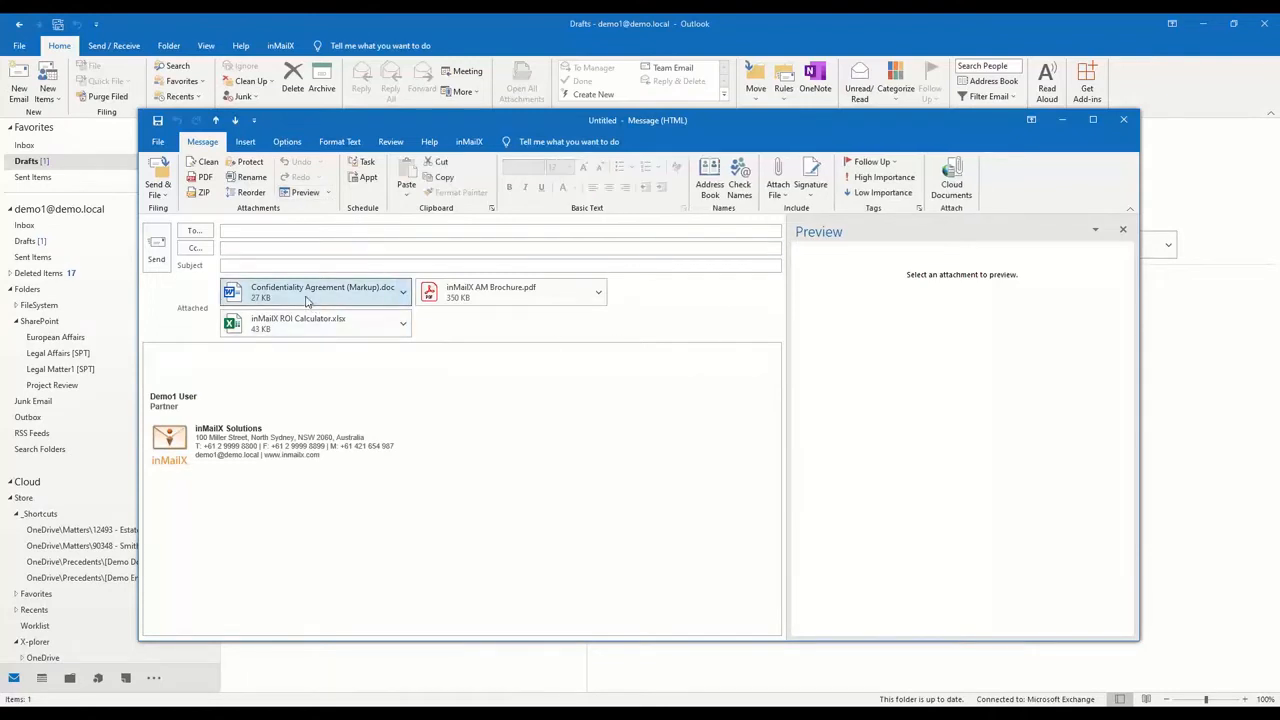
{"action": "left_click", "coordinate": [532, 298]}
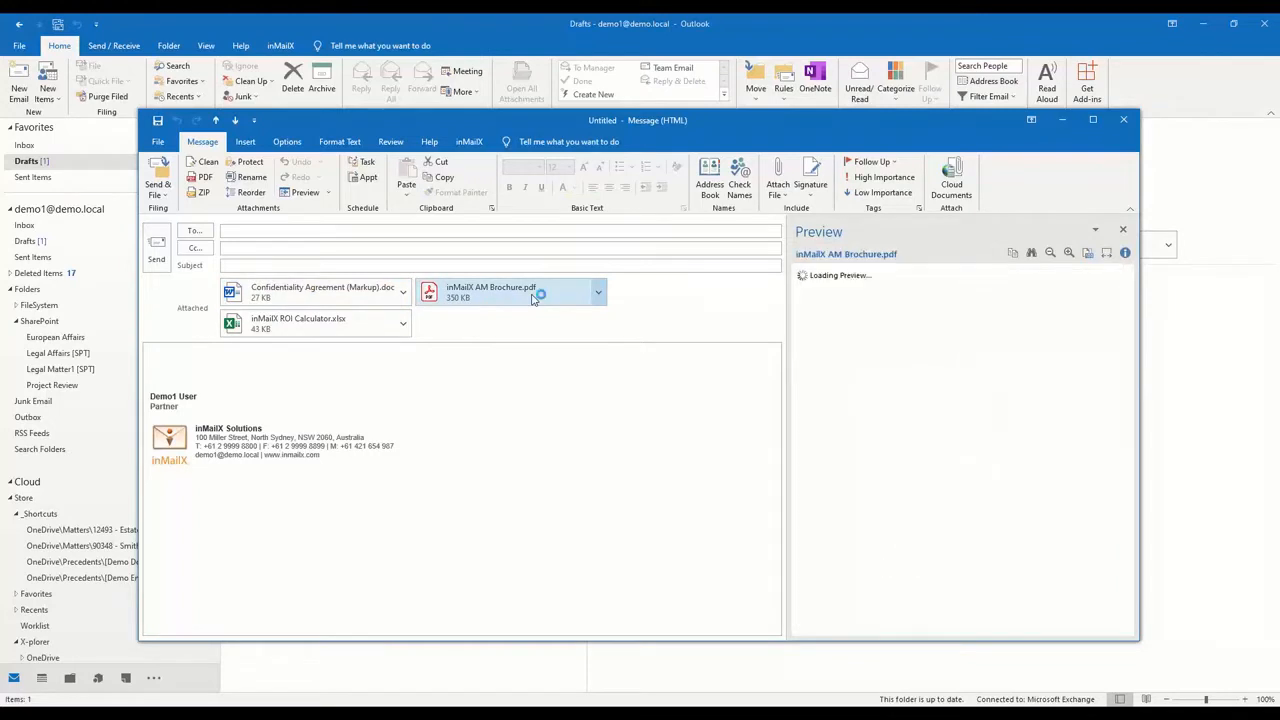
{"action": "left_click", "coordinate": [349, 300]}
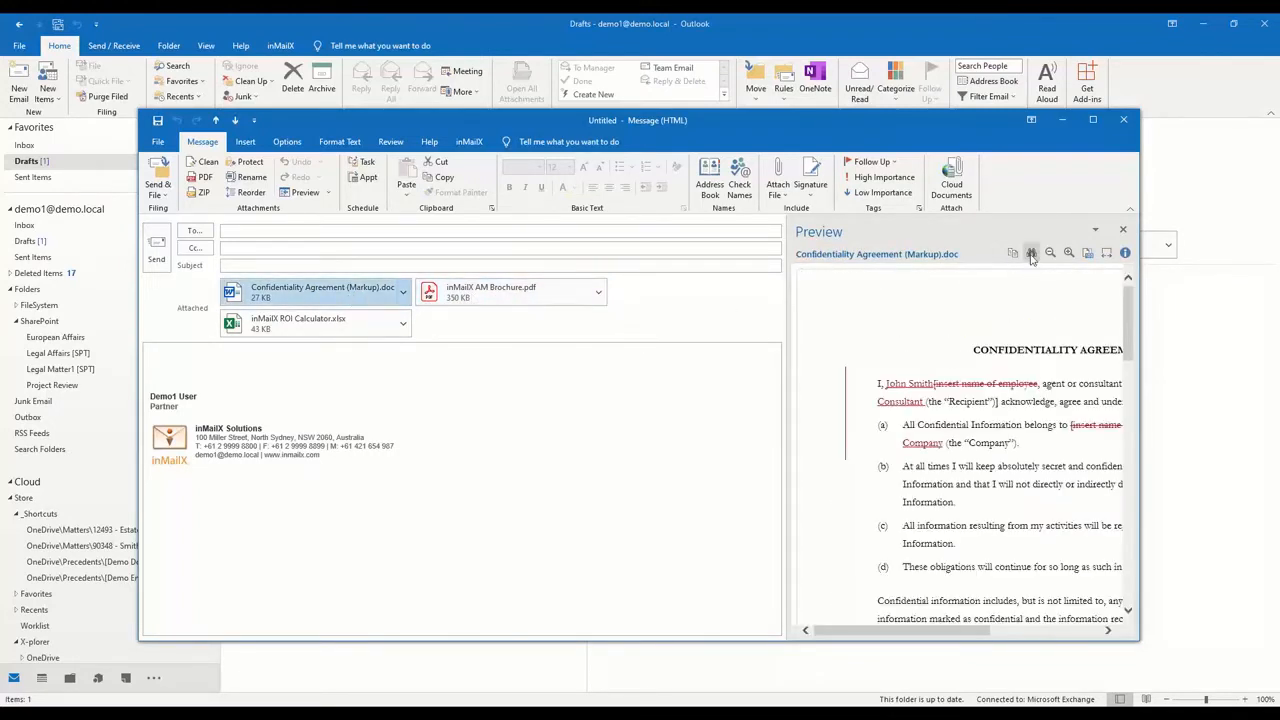
{"action": "scroll", "coordinate": [1037, 336], "scroll_direction": "down", "scroll_amount": 3}
{"action": "scroll", "coordinate": [1037, 336], "scroll_direction": "down", "scroll_amount": 5}
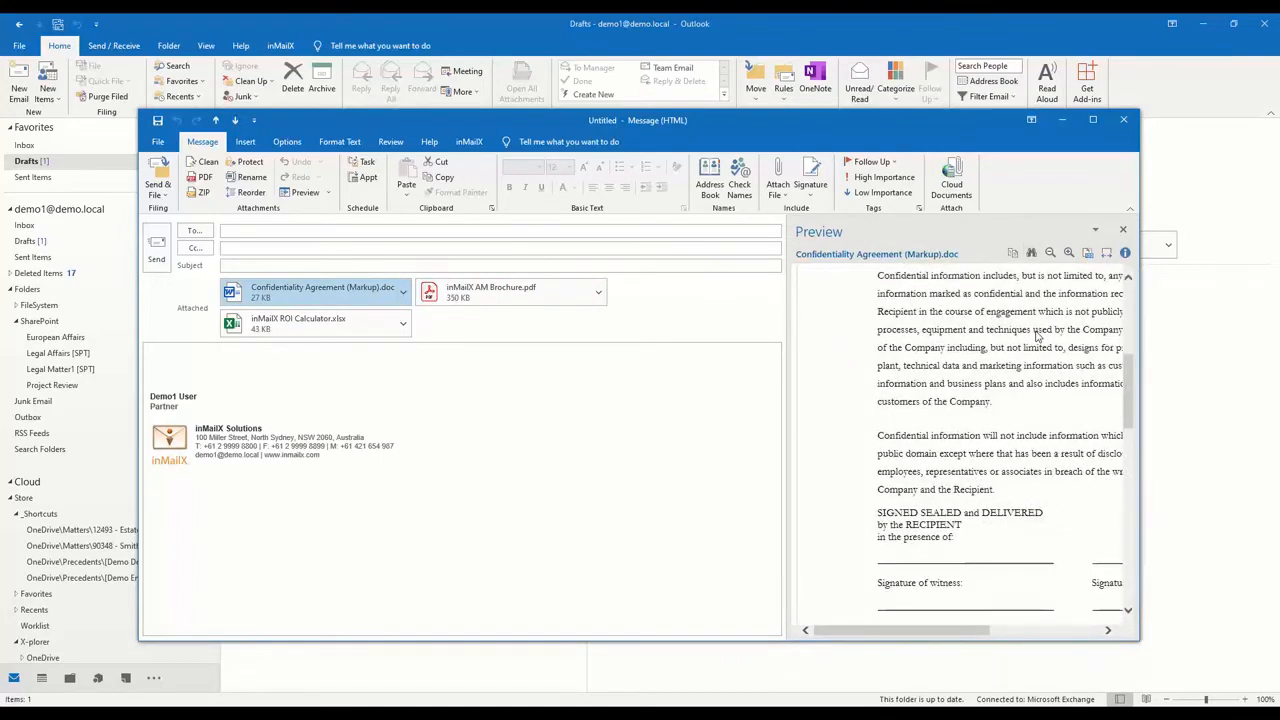
{"action": "scroll", "coordinate": [1037, 335], "scroll_direction": "up", "scroll_amount": 5}
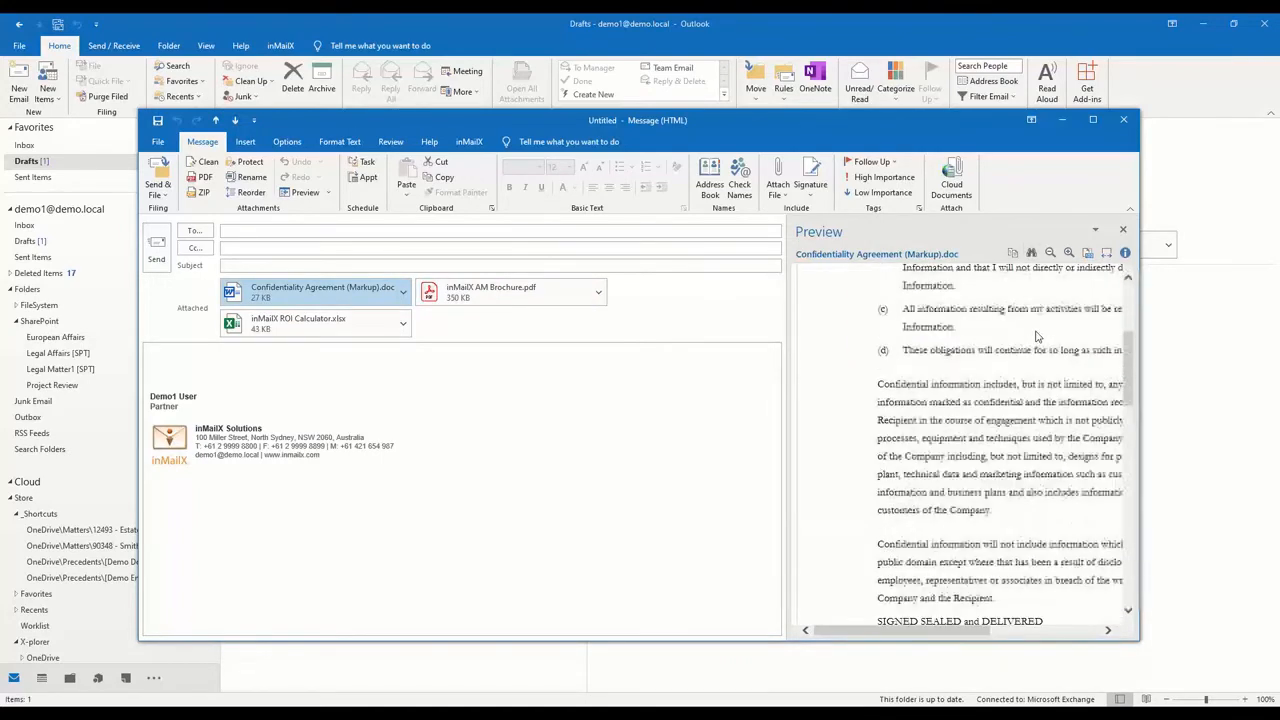
Step: Try the preview's Find tool, and fit the confidentiality agreement page to the pane width before restoring its original zoom
{"action": "left_click", "coordinate": [1031, 252]}
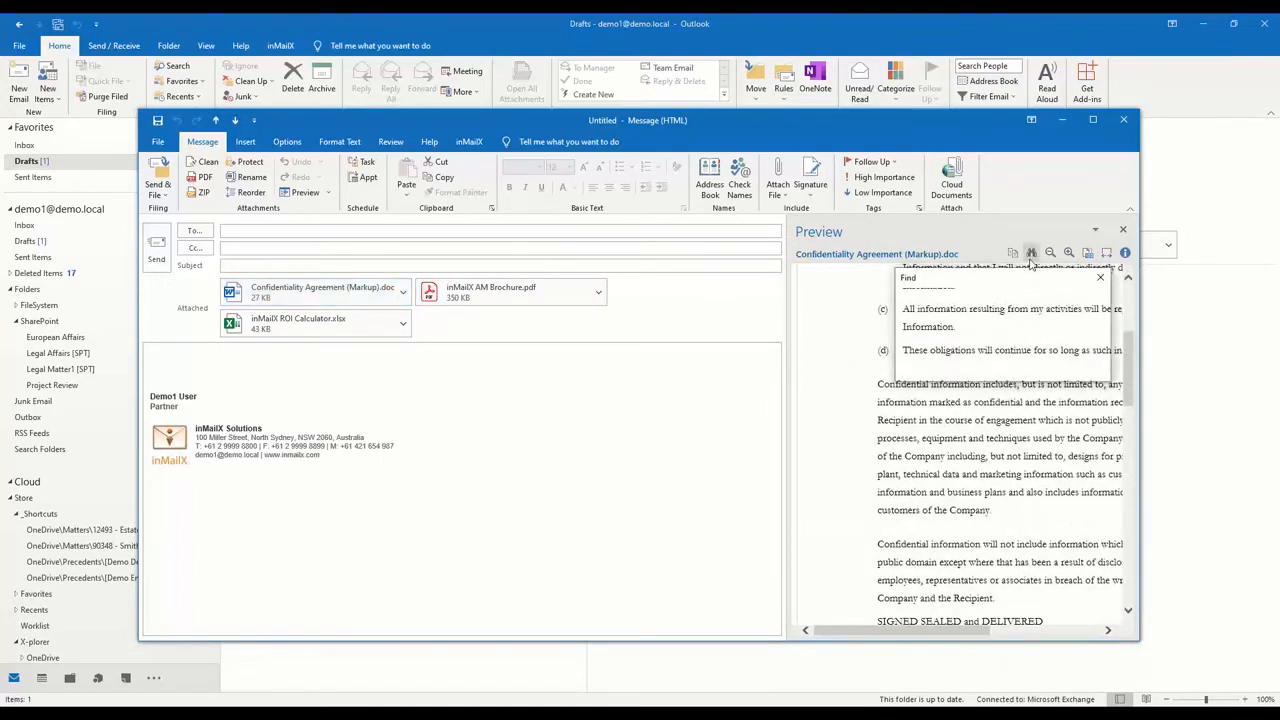
{"action": "left_click", "coordinate": [1100, 277]}
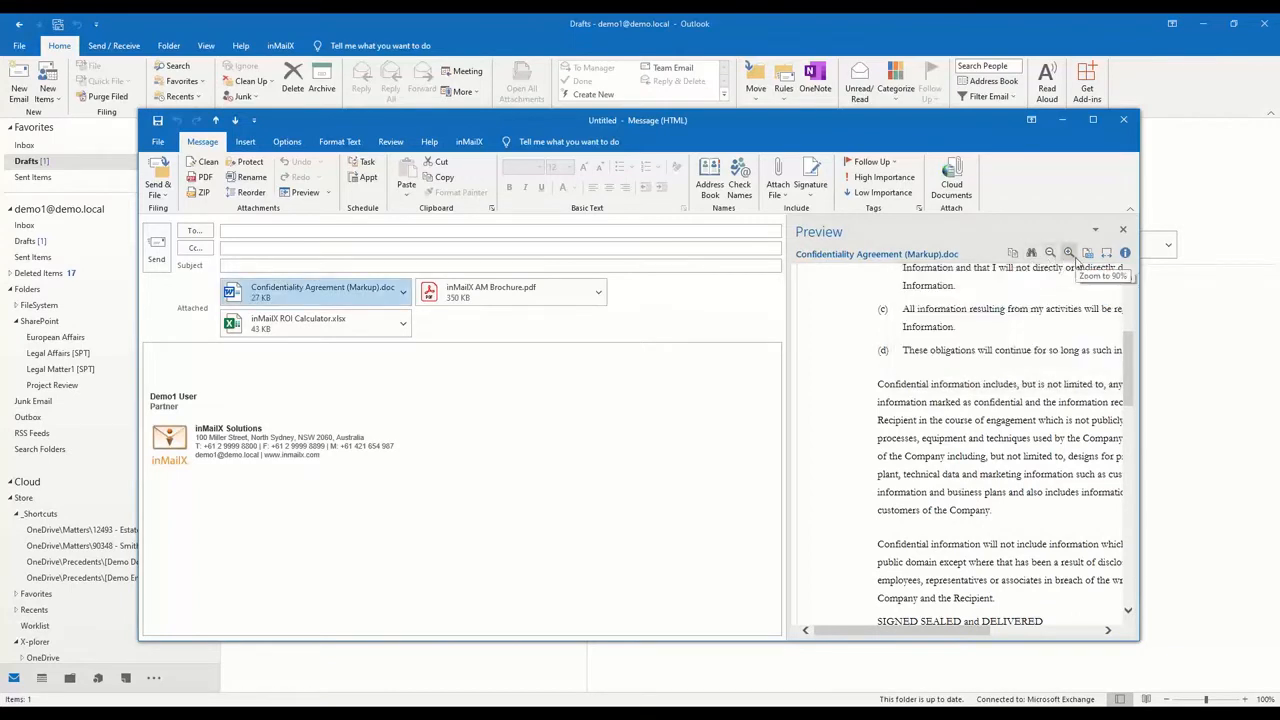
{"action": "left_click", "coordinate": [1105, 255]}
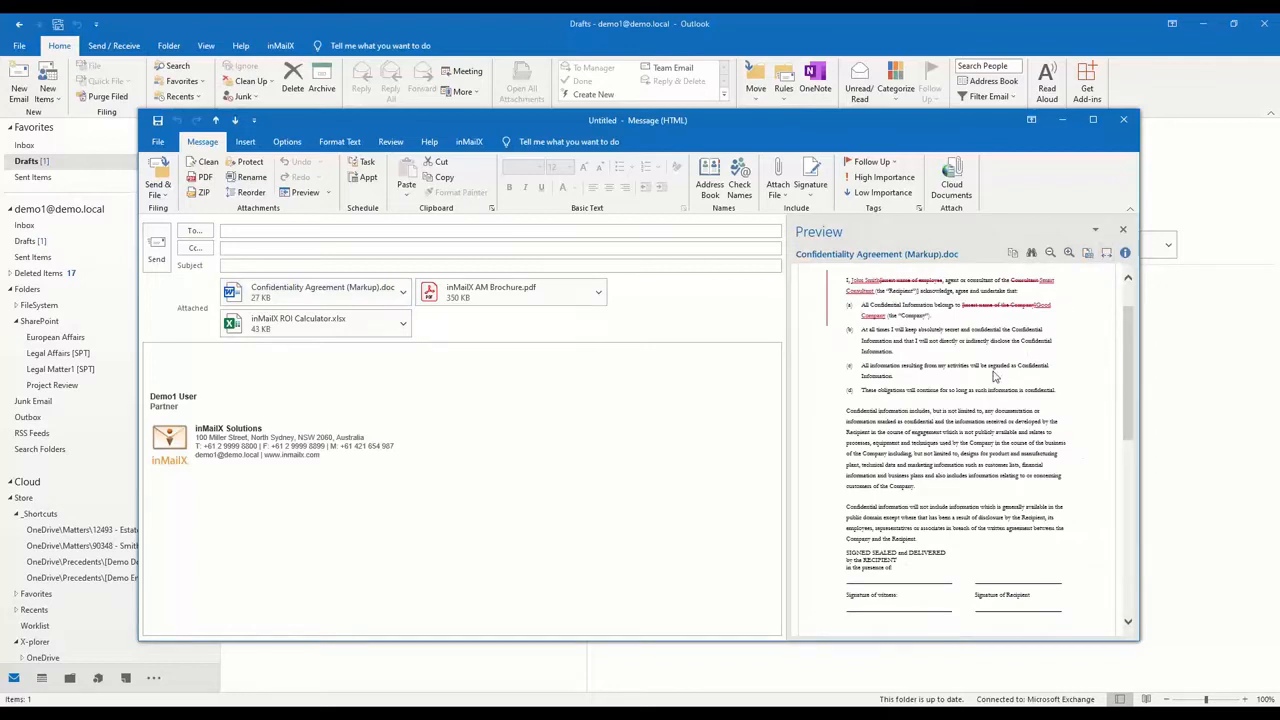
{"action": "left_click", "coordinate": [1086, 256]}
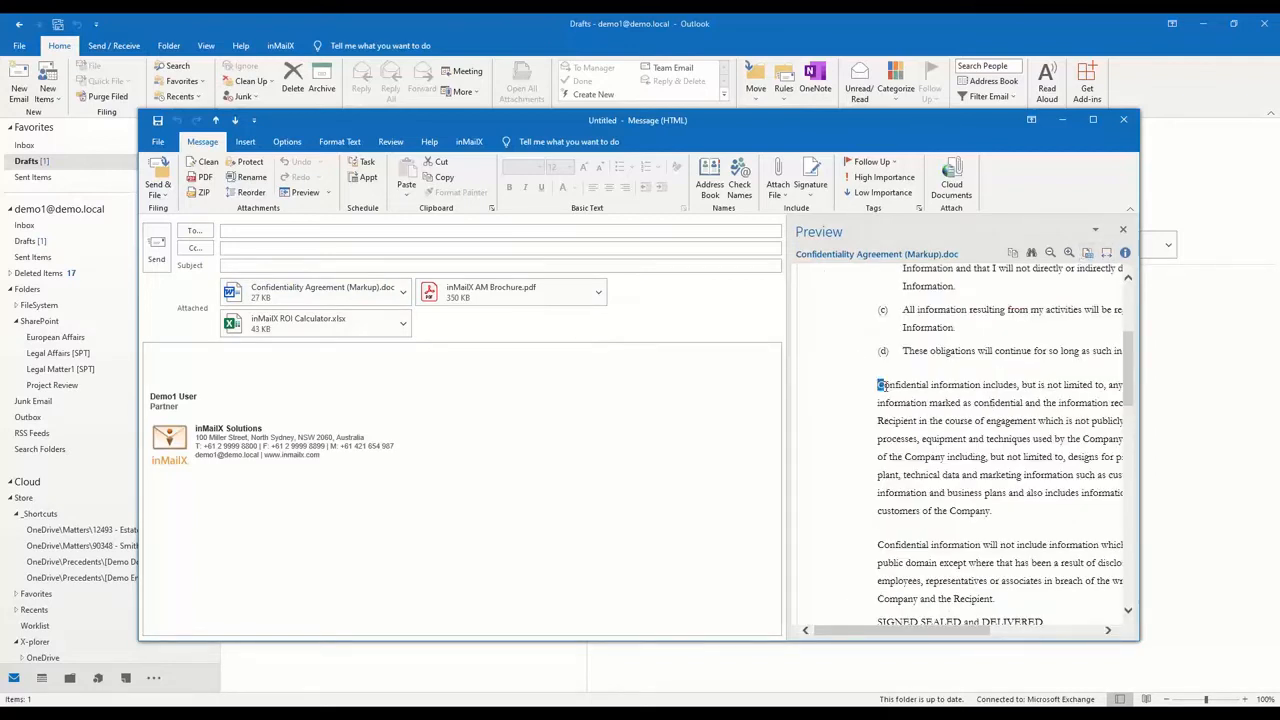
Step: Copy the paragraph starting "Confidential information includes" from the previewed agreement into the message body above the signature
{"action": "left_click_drag", "start_coordinate": [879, 385], "coordinate": [1008, 512]}
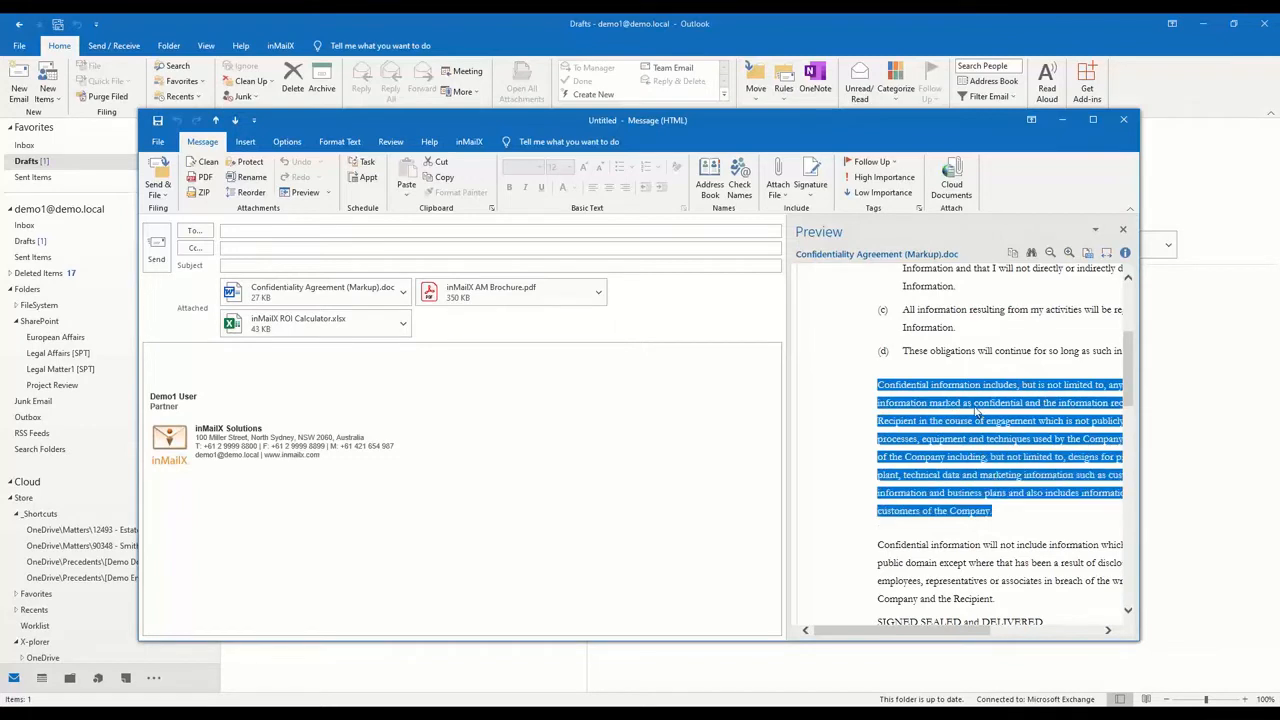
{"action": "left_click_drag", "start_coordinate": [978, 414], "coordinate": [270, 365]}
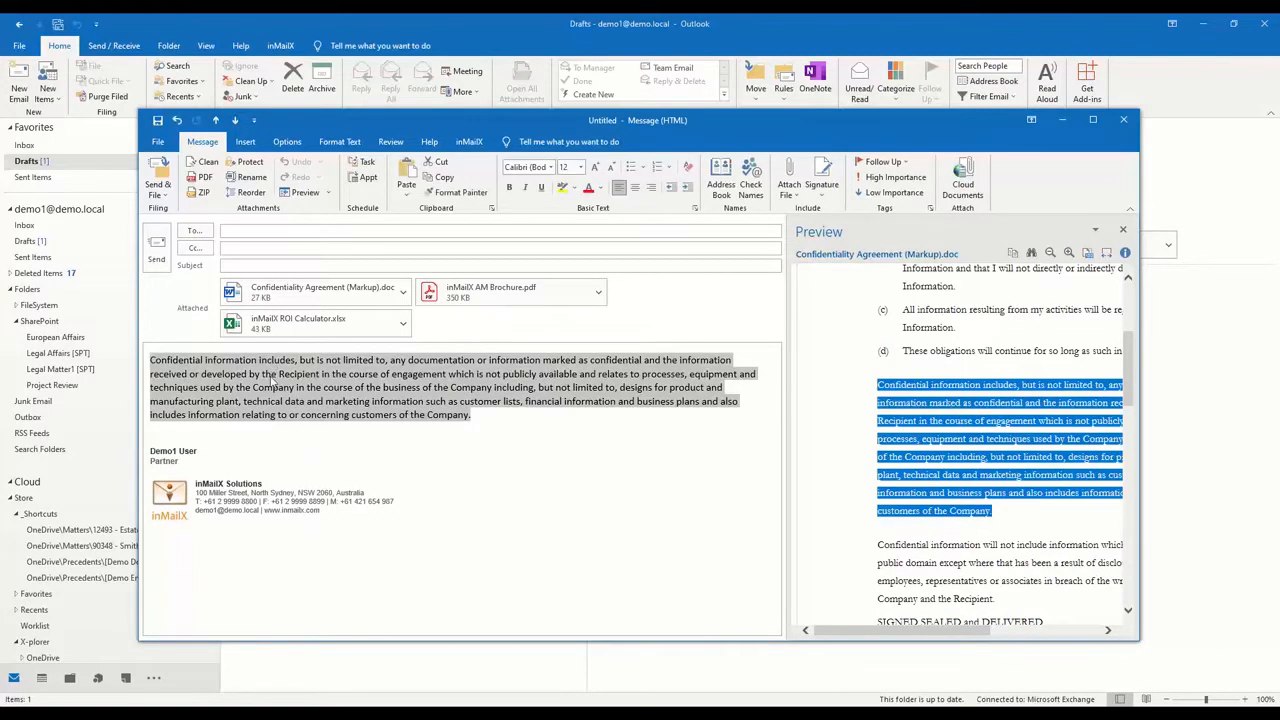
{"action": "left_click", "coordinate": [198, 429]}
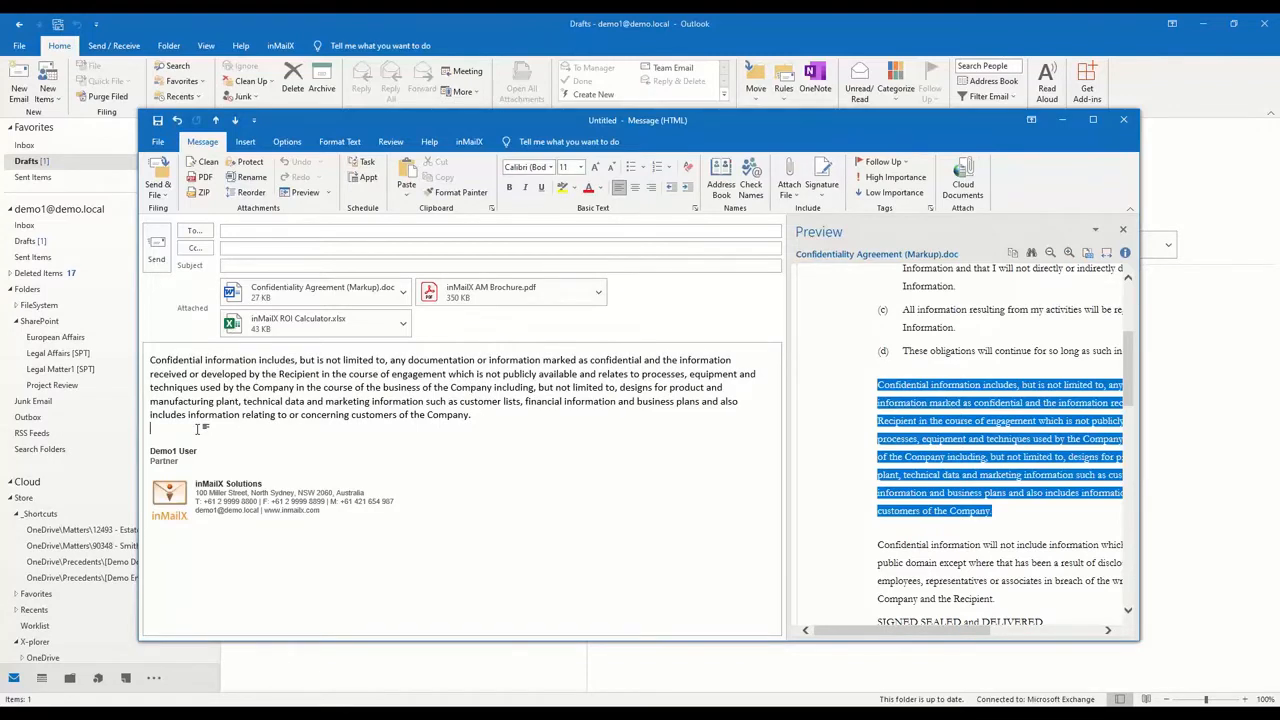
Step: Rename the attachment Confidentiality Agreement (Markup).doc as Confidentiality Agreement.doc
{"action": "left_click", "coordinate": [250, 178]}
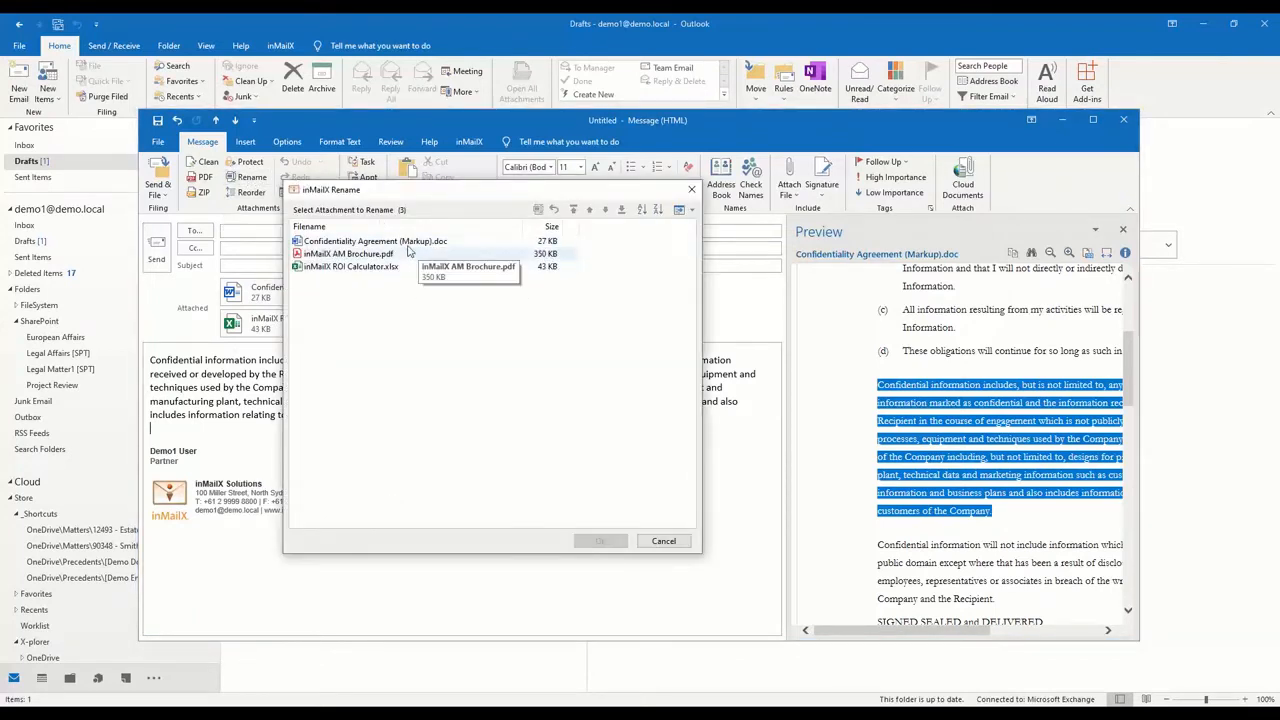
{"action": "left_click", "coordinate": [375, 241]}
{"action": "left_click", "coordinate": [375, 241]}
{"action": "left_click_drag", "start_coordinate": [401, 241], "coordinate": [446, 243]}
{"action": "key", "text": "BackSpace"}
{"action": "key", "text": "BackSpace"}
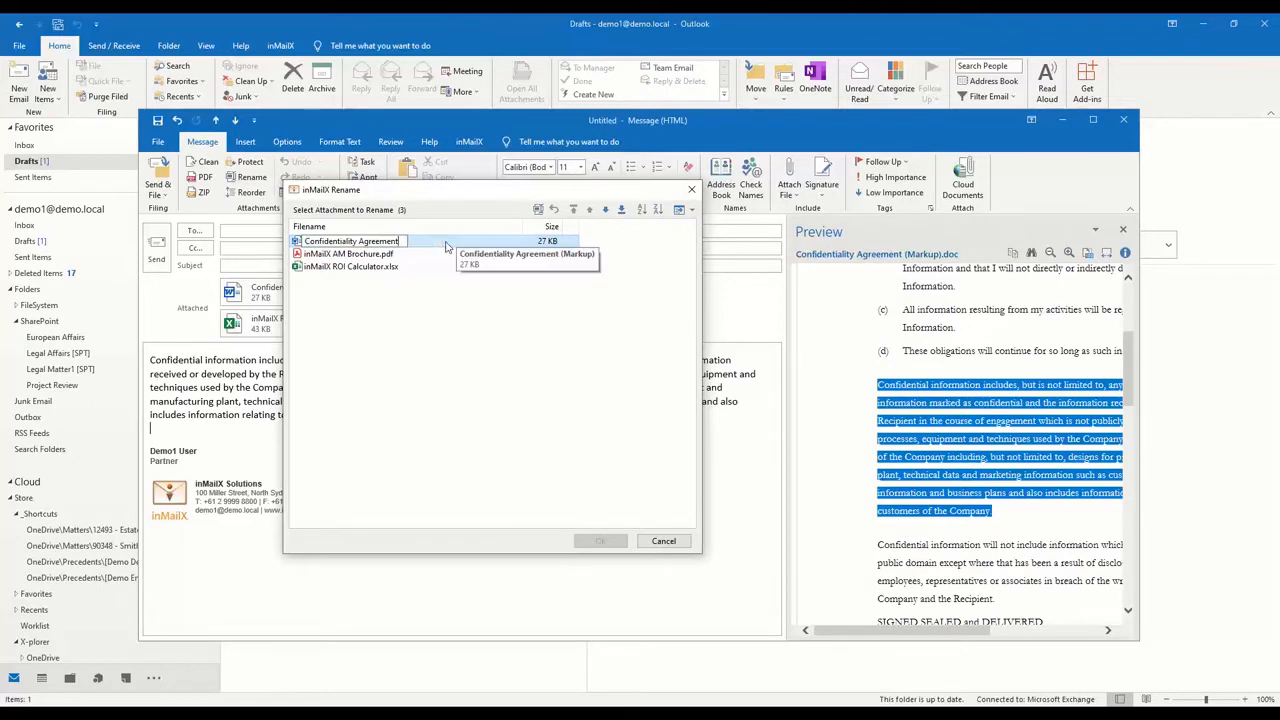
{"action": "left_click", "coordinate": [447, 326]}
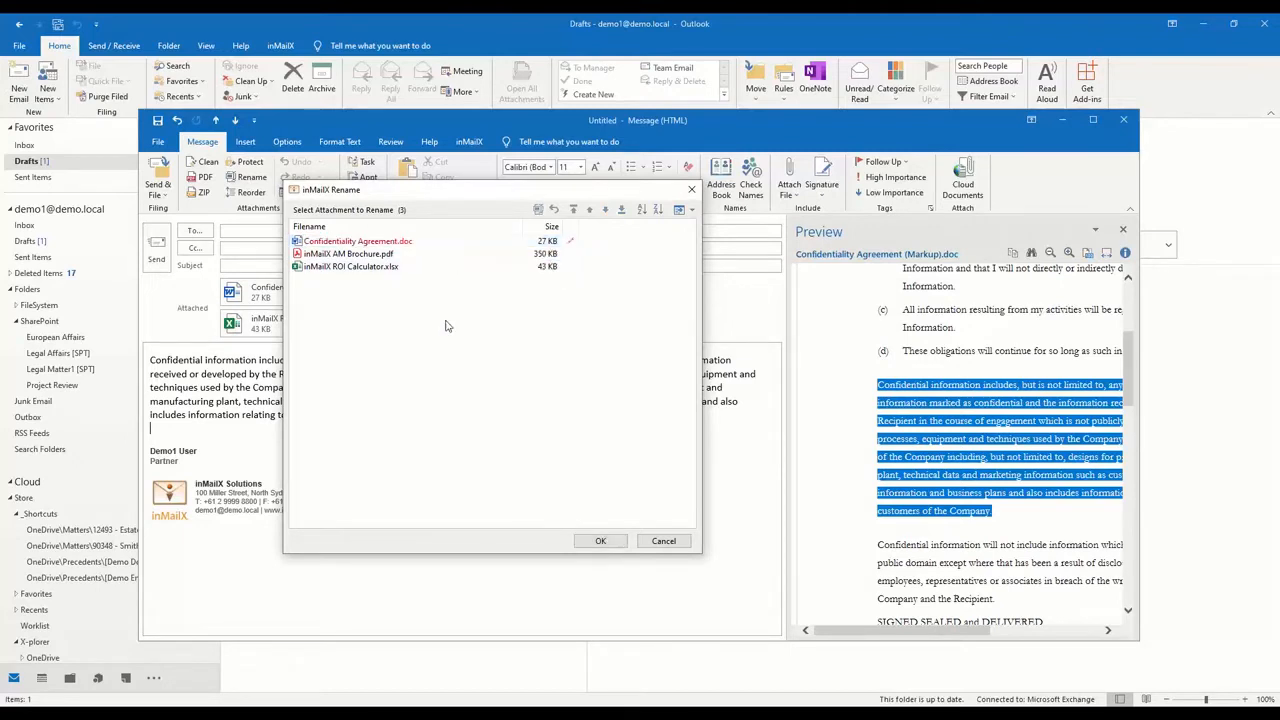
Step: Preview the renamed confidentiality agreement within the rename dialog and look through its text
{"action": "right_click", "coordinate": [377, 244]}
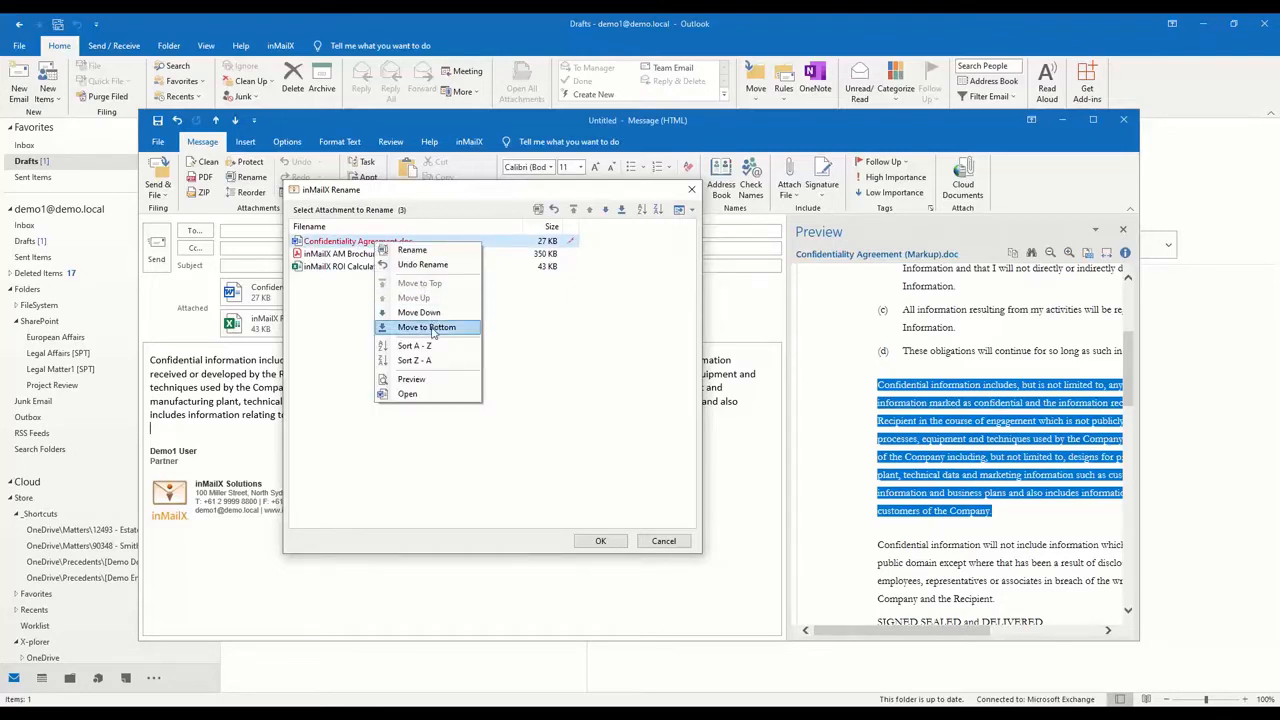
{"action": "left_click", "coordinate": [413, 379]}
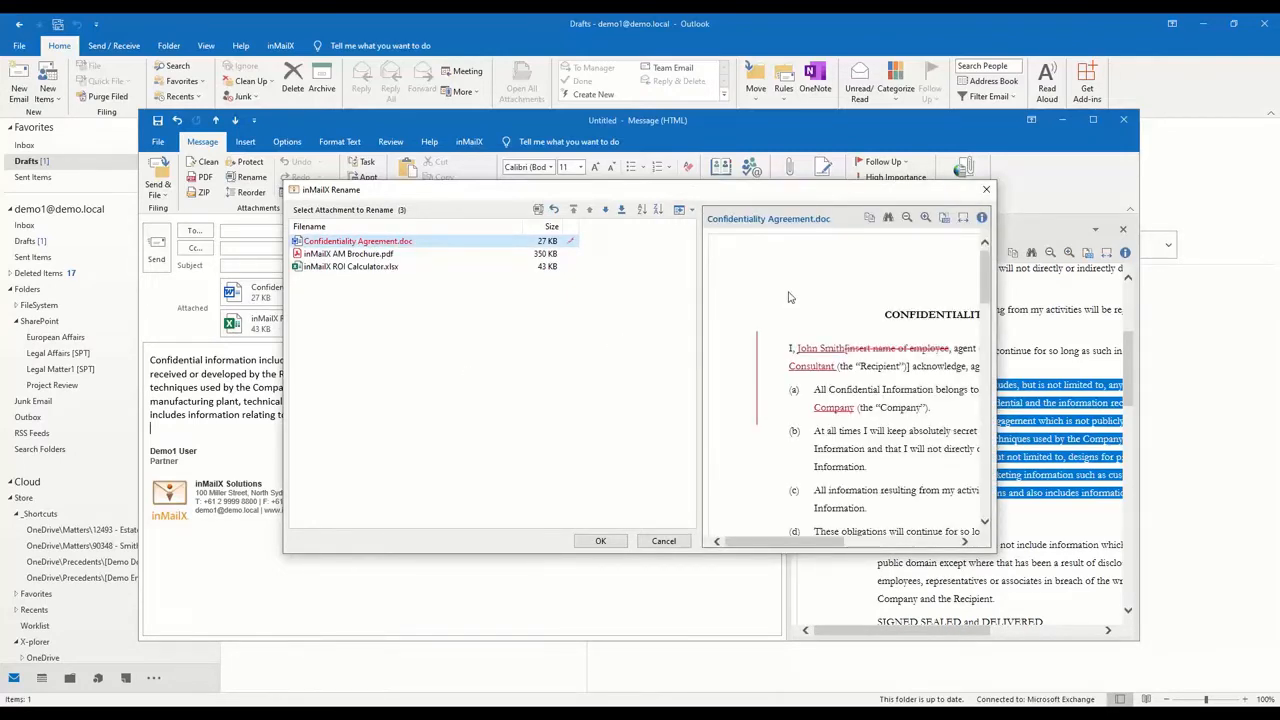
{"action": "scroll", "coordinate": [810, 378], "scroll_direction": "down", "scroll_amount": 5}
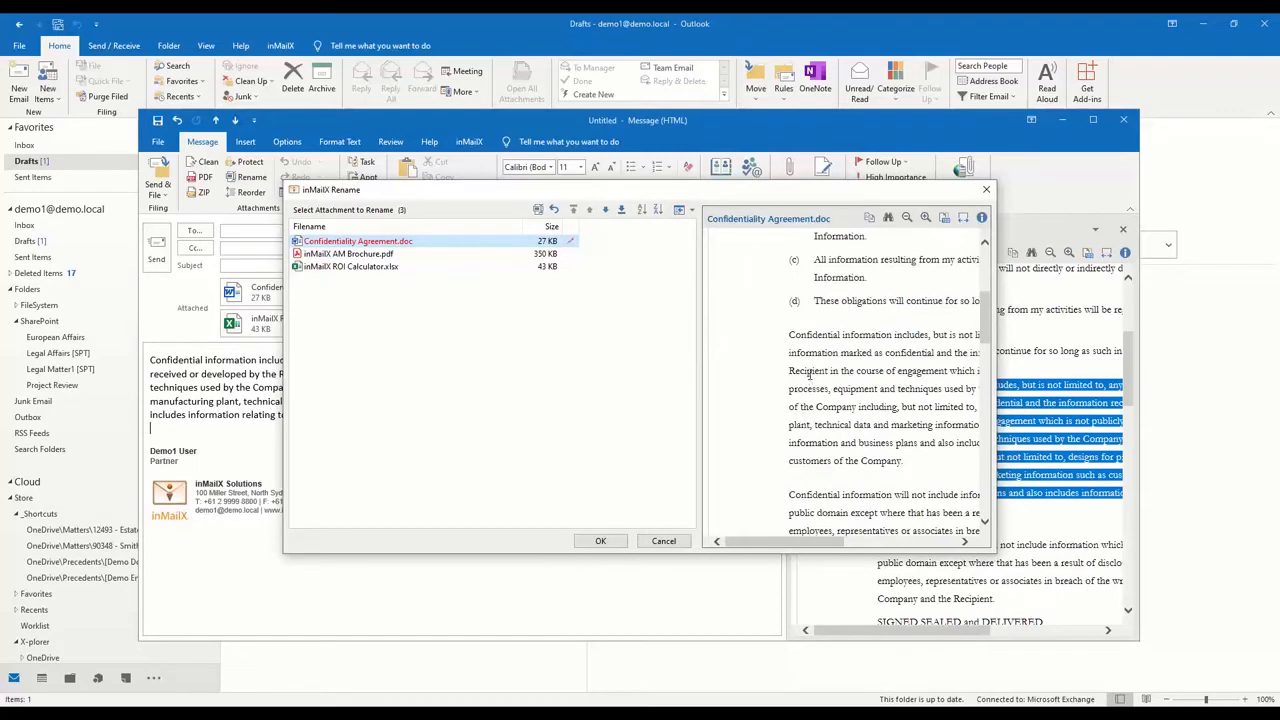
Step: Move inMailX AM Brochure.pdf below inMailX ROI Calculator.xlsx and apply the attachment name and order changes
{"action": "left_click", "coordinate": [372, 254]}
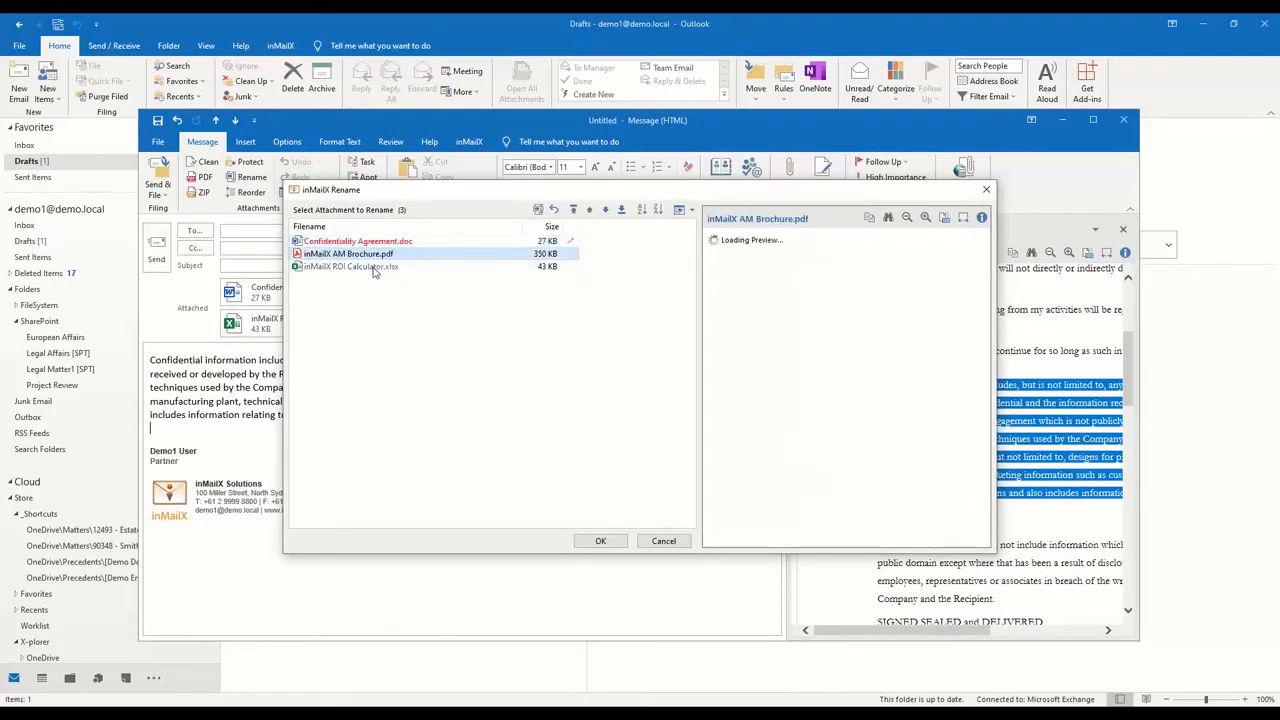
{"action": "left_click_drag", "start_coordinate": [373, 271], "coordinate": [385, 275]}
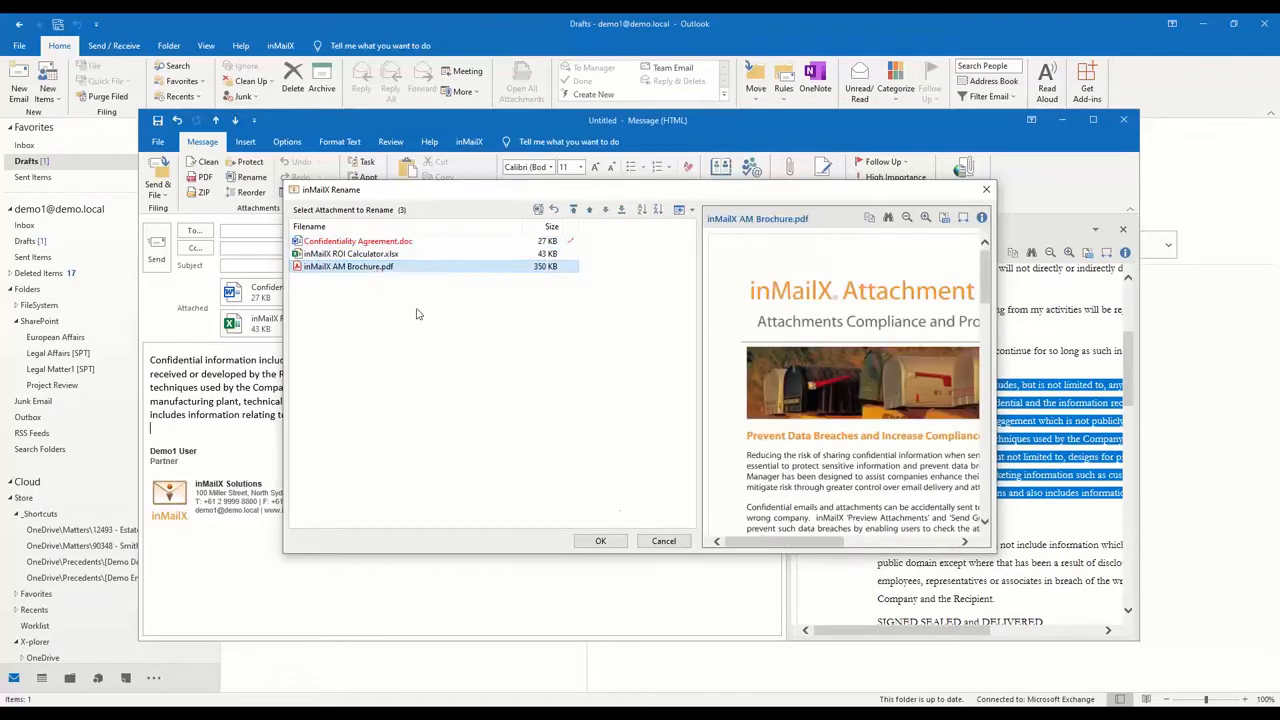
{"action": "left_click", "coordinate": [615, 542]}
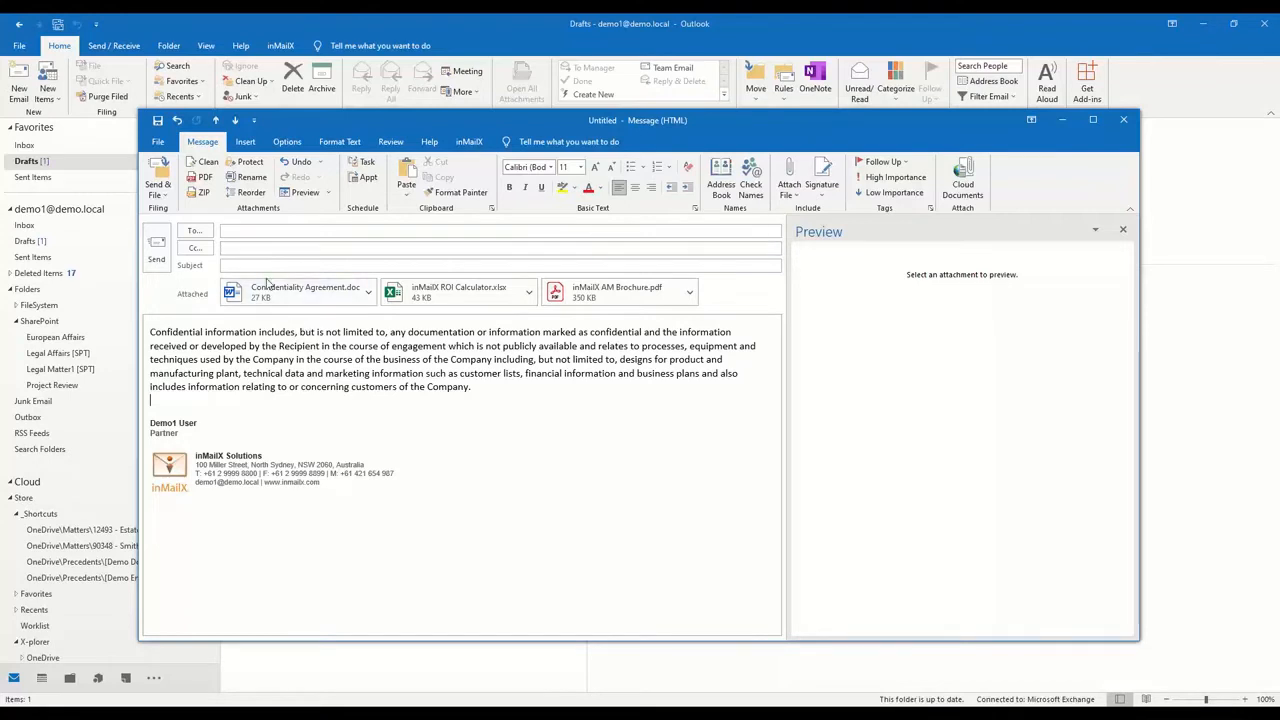
Step: Open the PDF conversion options for the attachments and preview Confidentiality Agreement.doc and inMailX AM Brochure.pdf there
{"action": "left_click", "coordinate": [203, 178]}
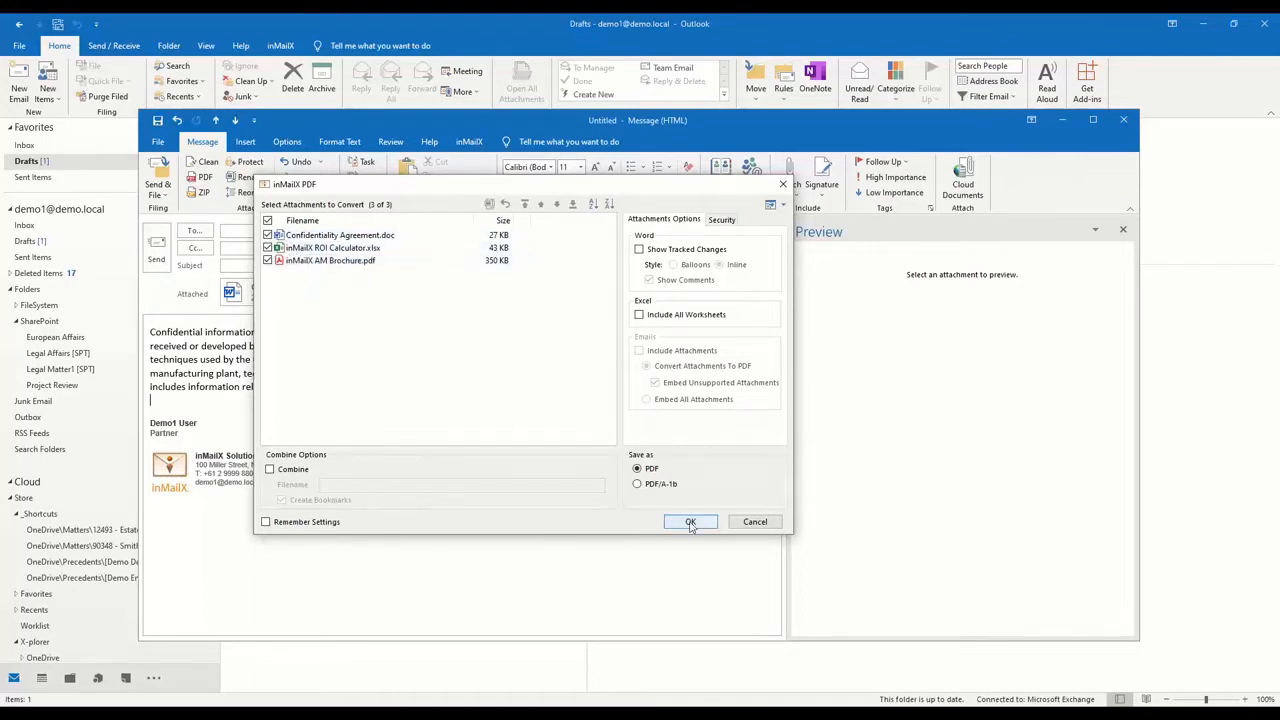
{"action": "right_click", "coordinate": [337, 237]}
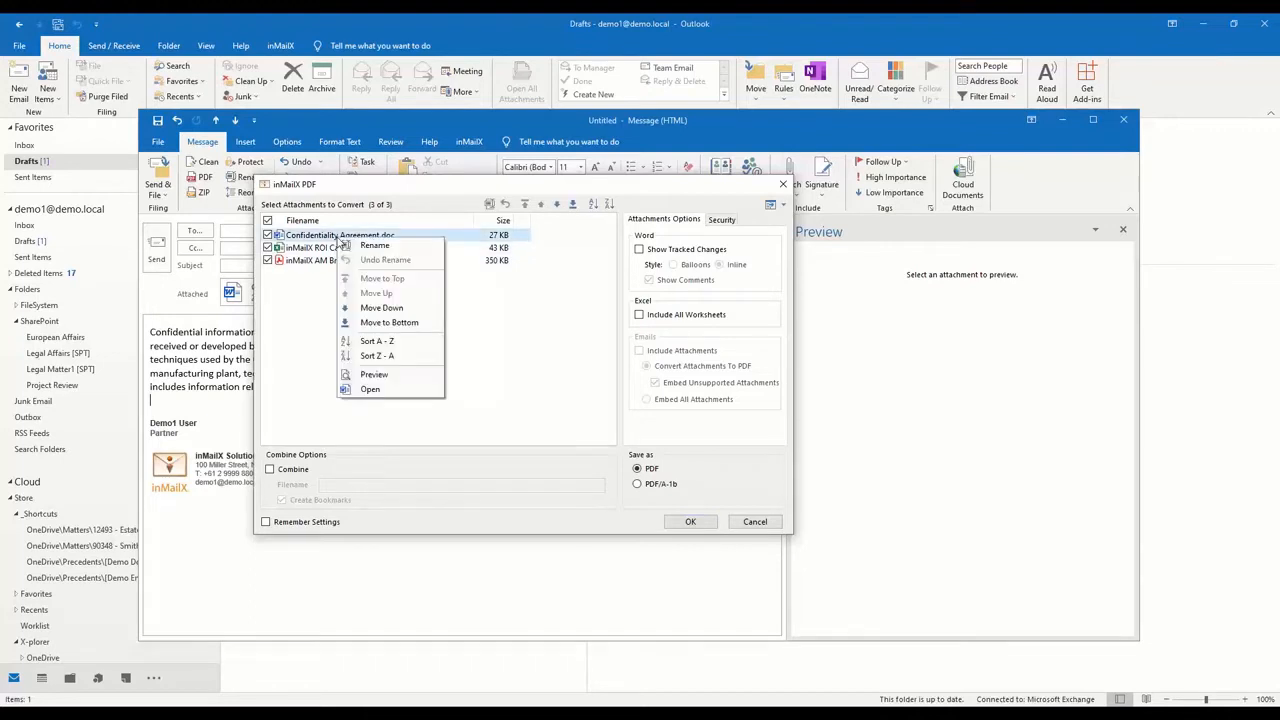
{"action": "left_click", "coordinate": [397, 374]}
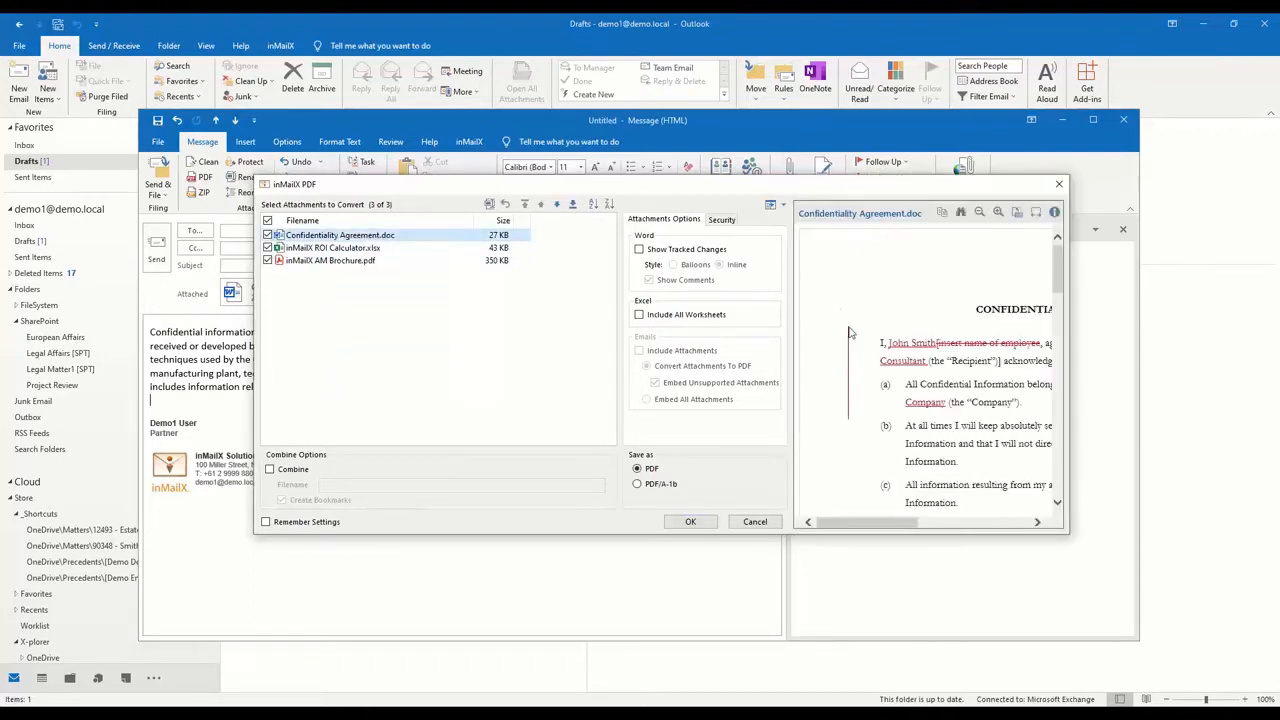
{"action": "left_click", "coordinate": [352, 263]}
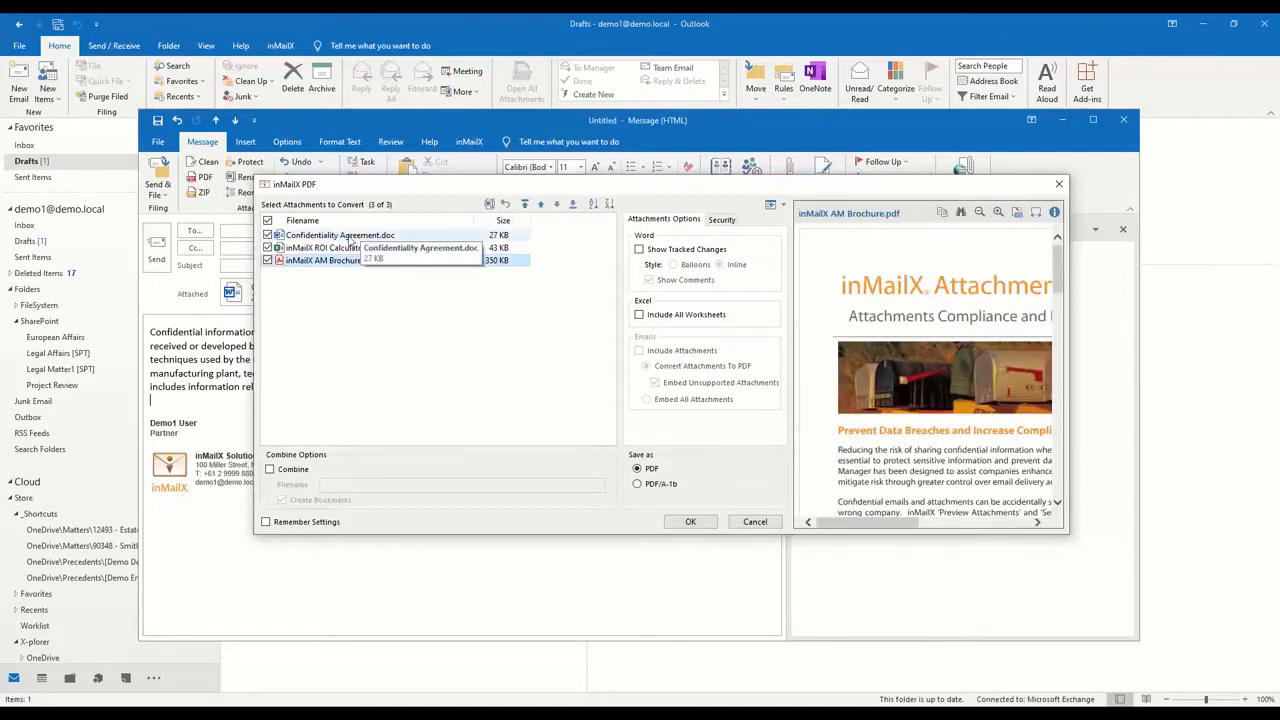
{"action": "left_click", "coordinate": [345, 236]}
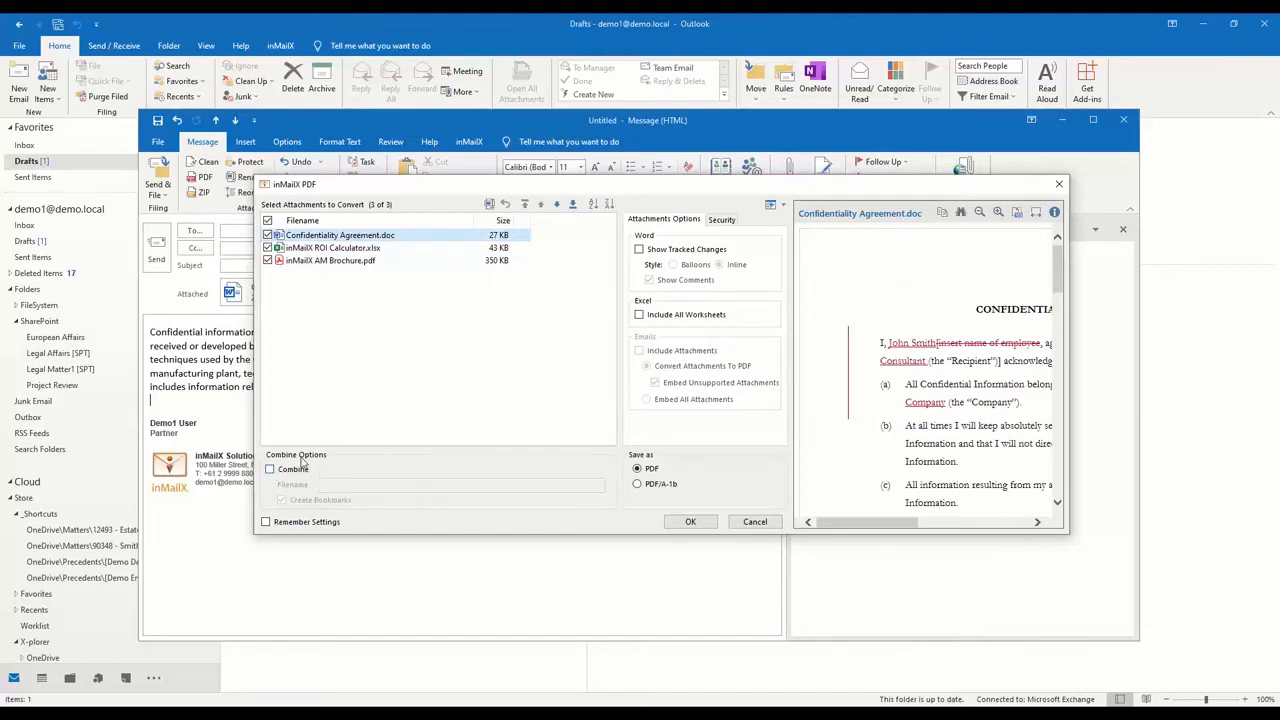
Step: Combine all three attachments into one bookmarked PDF named Combined Attachments, with the brochure placed second, before the ROI calculator
{"action": "left_click", "coordinate": [281, 476]}
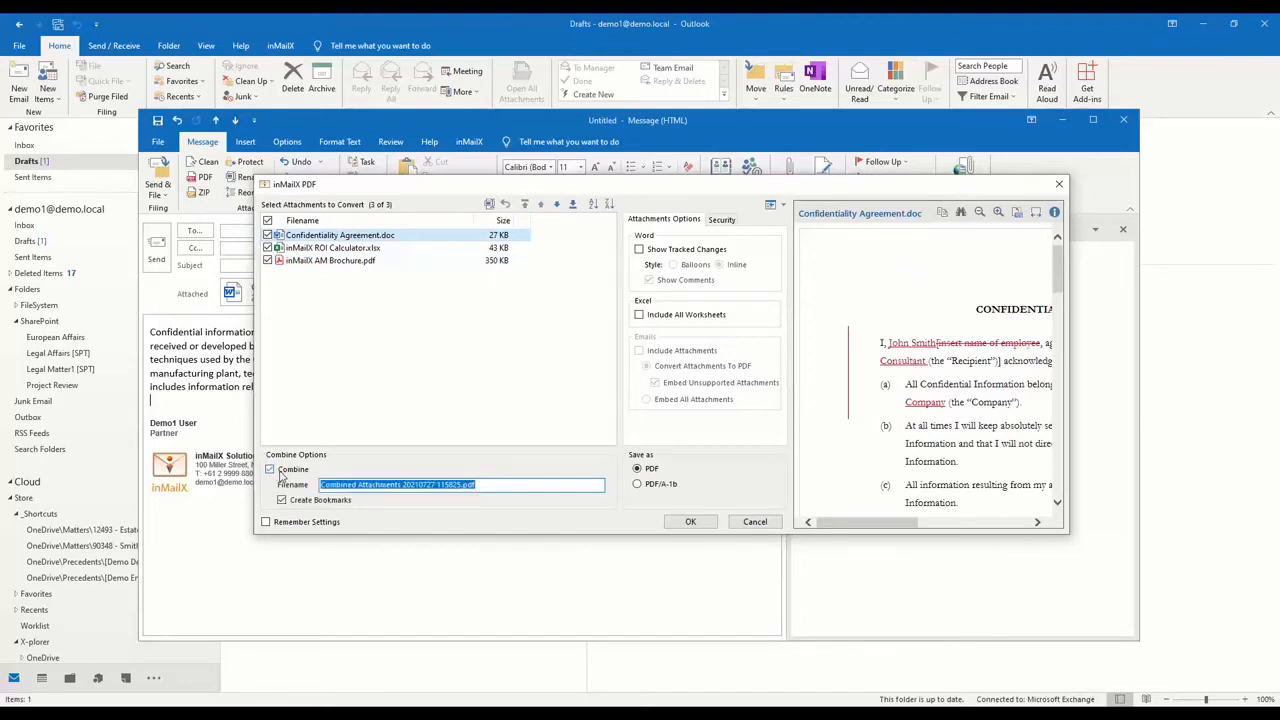
{"action": "left_click", "coordinate": [352, 264]}
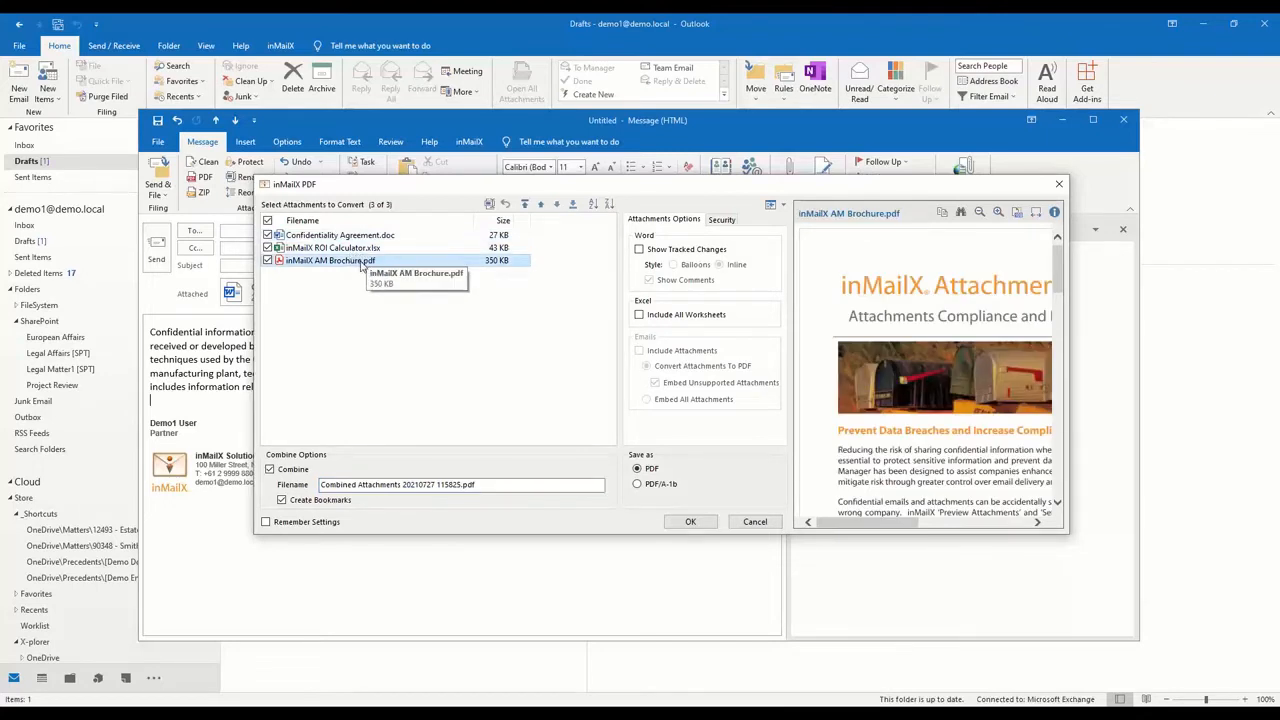
{"action": "left_click_drag", "start_coordinate": [362, 264], "coordinate": [363, 249]}
{"action": "left_click", "coordinate": [404, 485]}
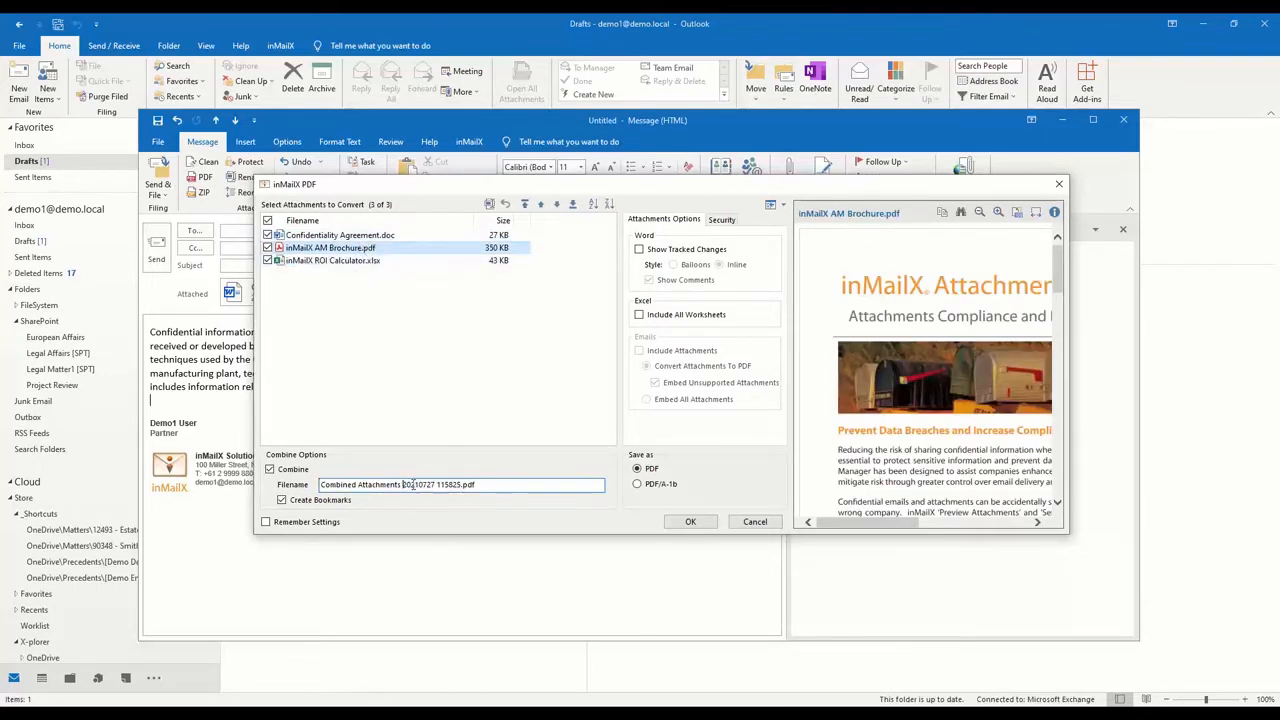
{"action": "key", "text": "shift+End"}
{"action": "key", "text": "Delete"}
{"action": "left_click", "coordinate": [677, 520]}
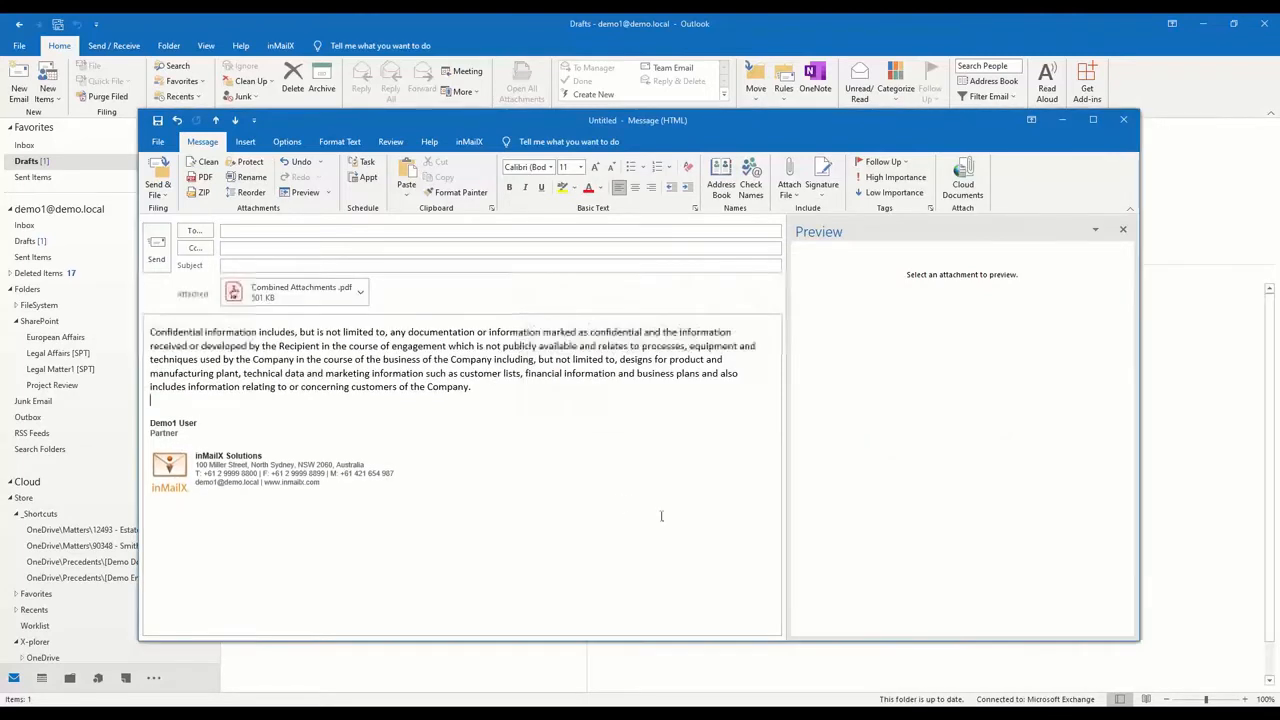
Step: Preview the pages of the combined PDF attachment, and undo the conversion to restore the three separate attachments
{"action": "left_click", "coordinate": [275, 296]}
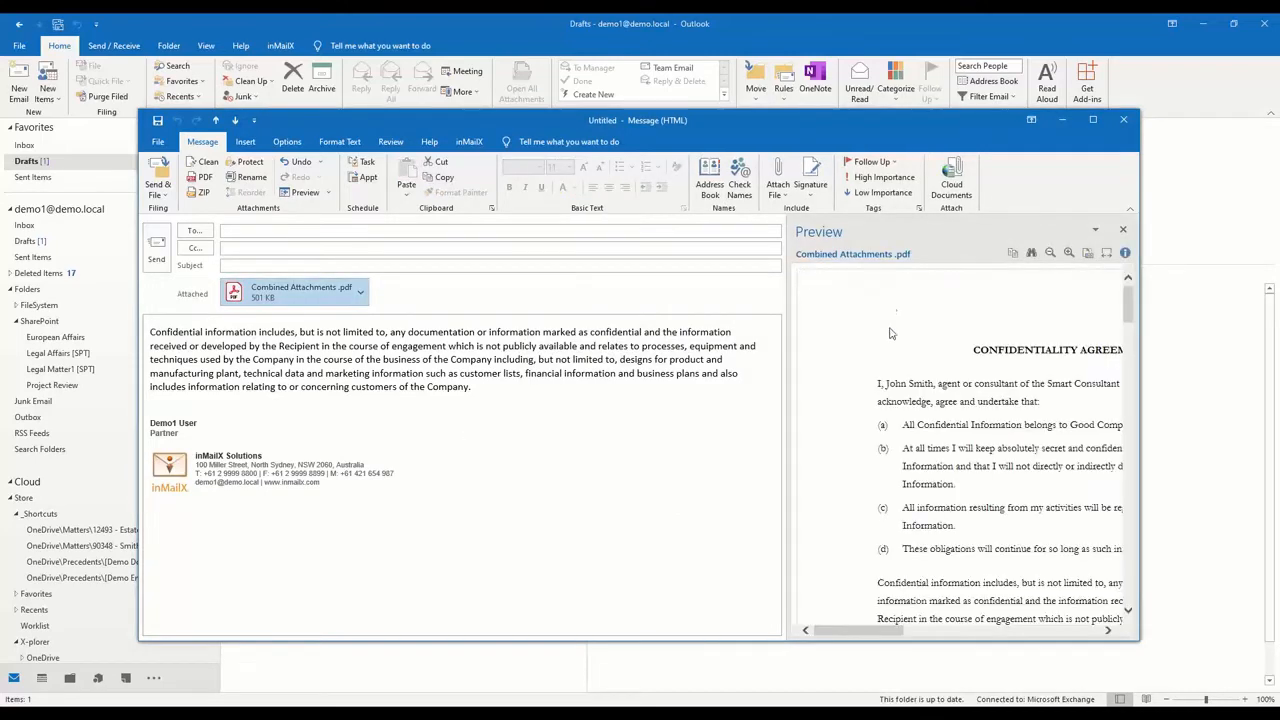
{"action": "scroll", "coordinate": [891, 333], "scroll_direction": "down", "scroll_amount": 15}
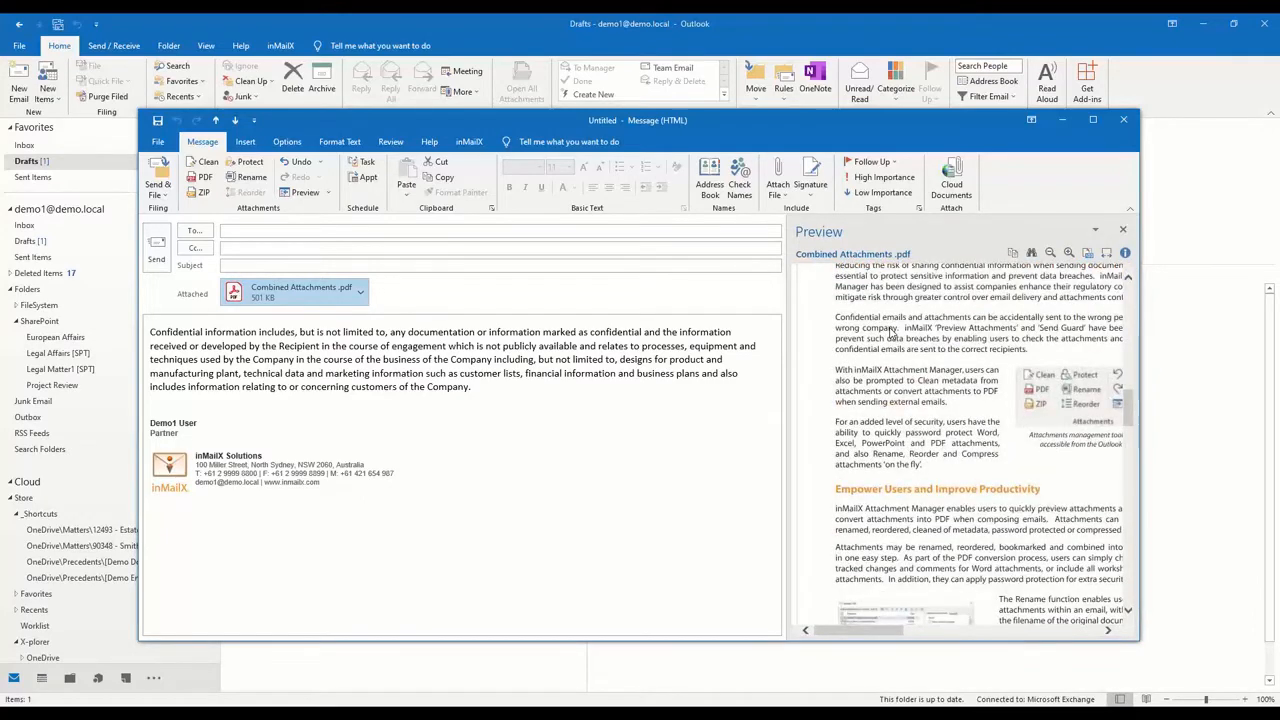
{"action": "left_click", "coordinate": [300, 163]}
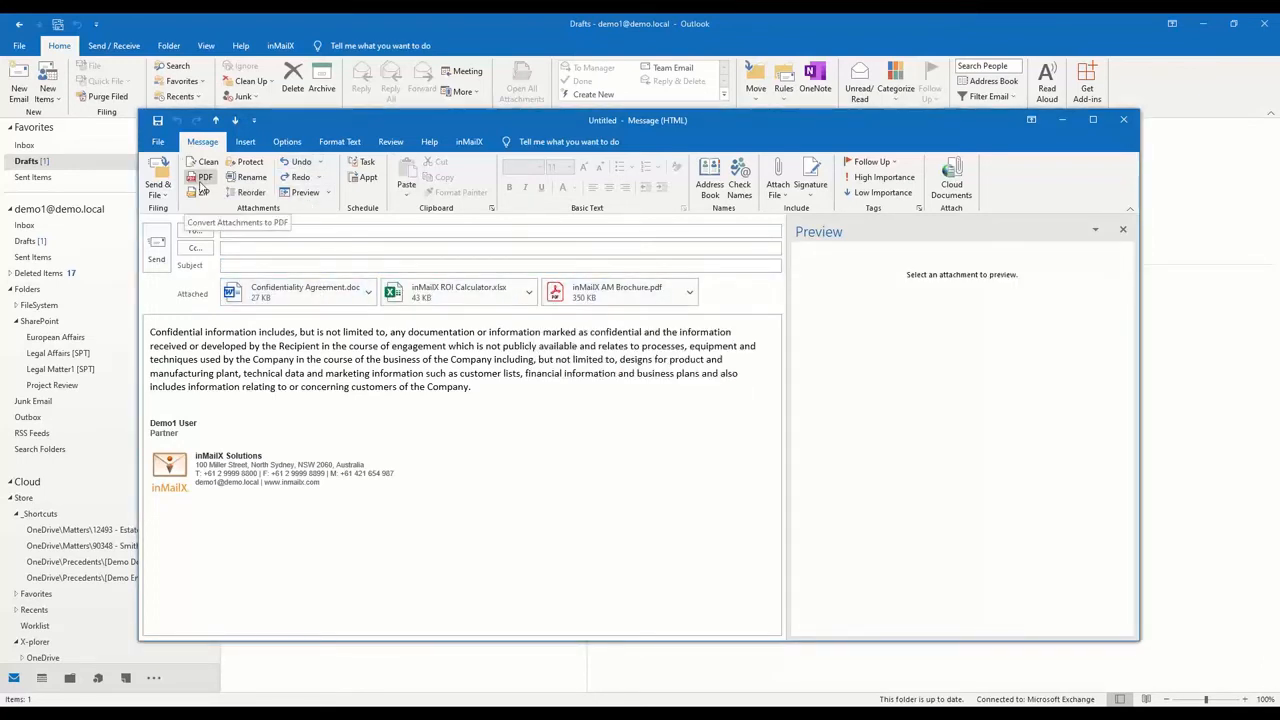
{"action": "left_click", "coordinate": [285, 235]}
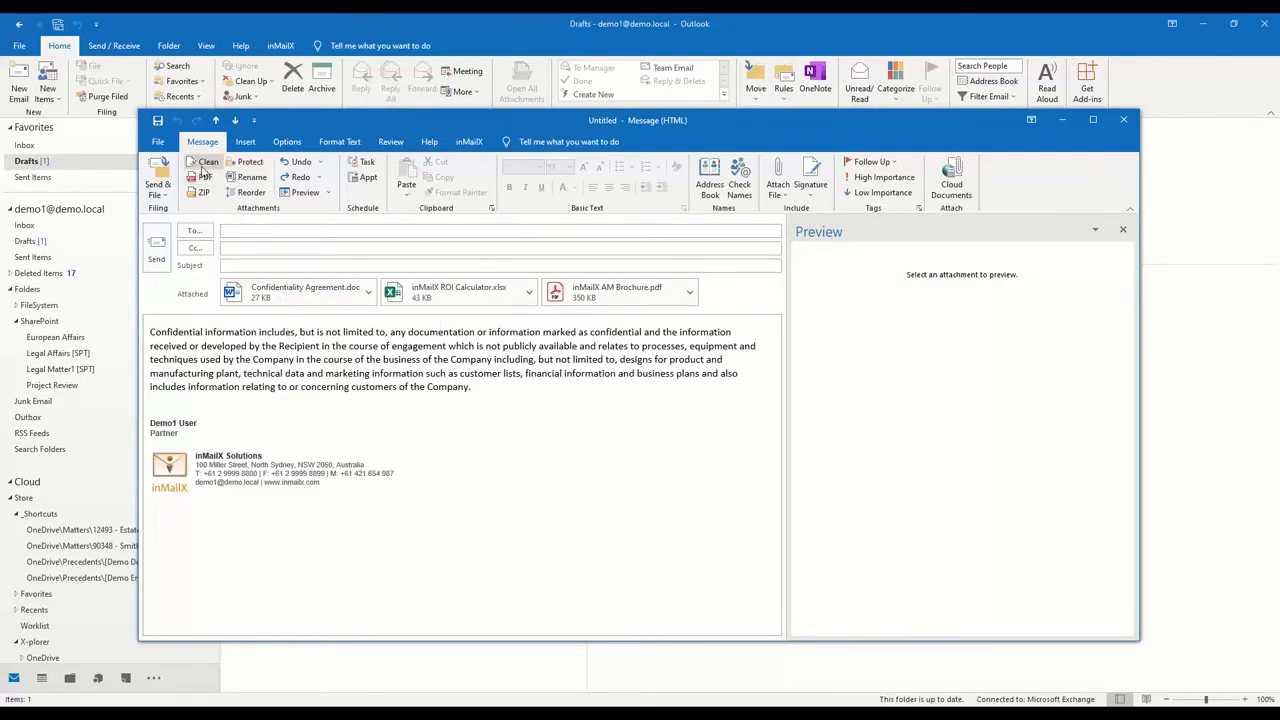
Step: Preview Confidentiality Agreement.doc and look at its file information
{"action": "left_click", "coordinate": [265, 287]}
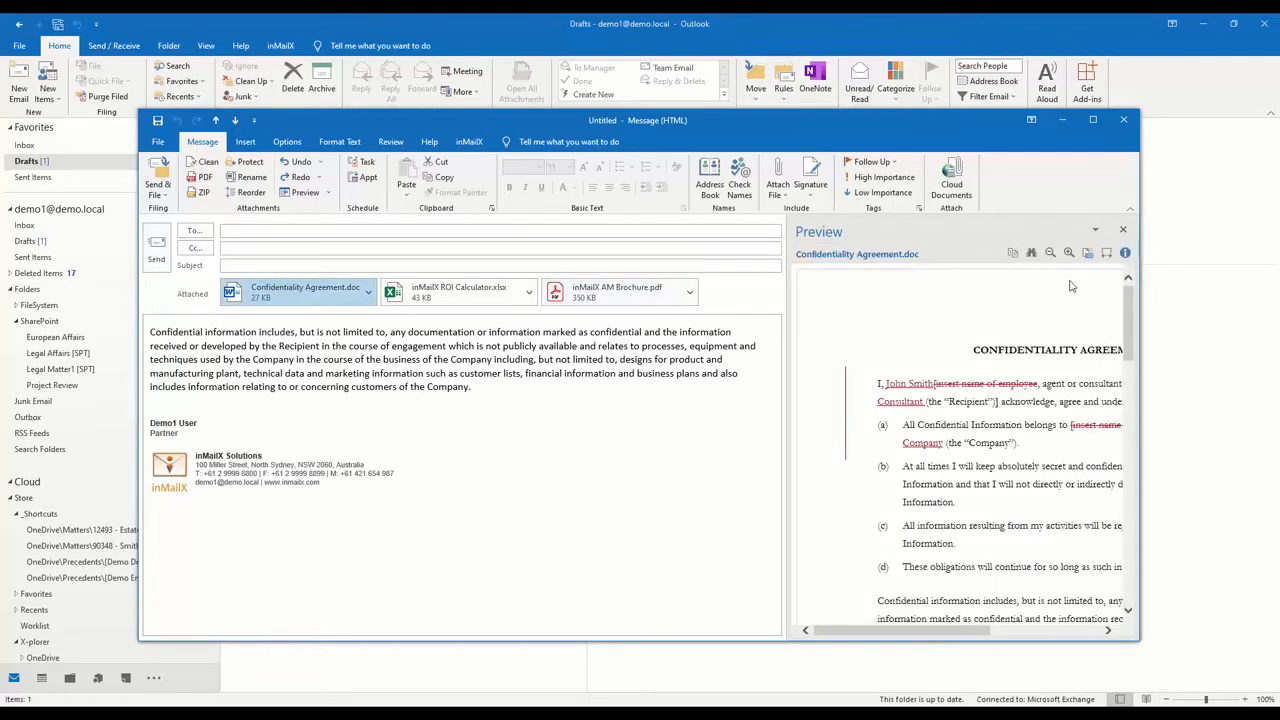
{"action": "left_click", "coordinate": [1125, 253]}
{"action": "left_click", "coordinate": [1126, 254]}
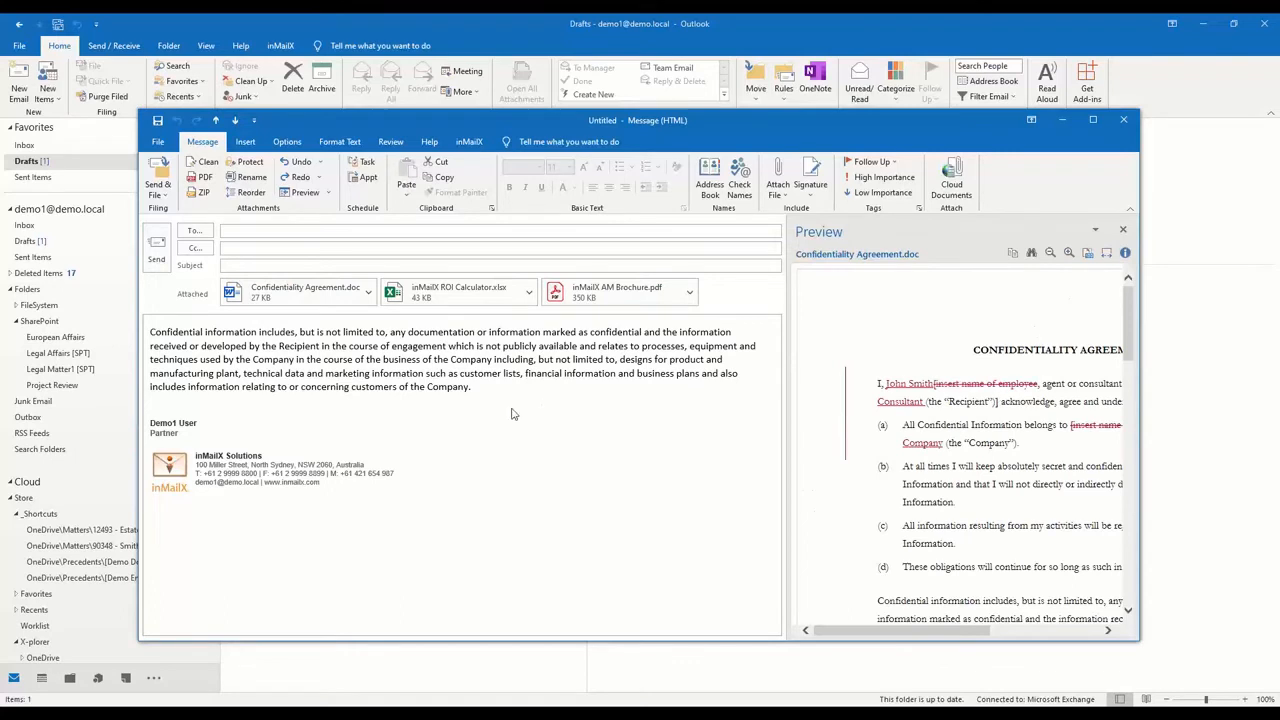
Step: Open the cleaning options for the attachments and preview Confidentiality Agreement.doc and inMailX AM Brochure.pdf alongside their removal settings
{"action": "left_click", "coordinate": [206, 164]}
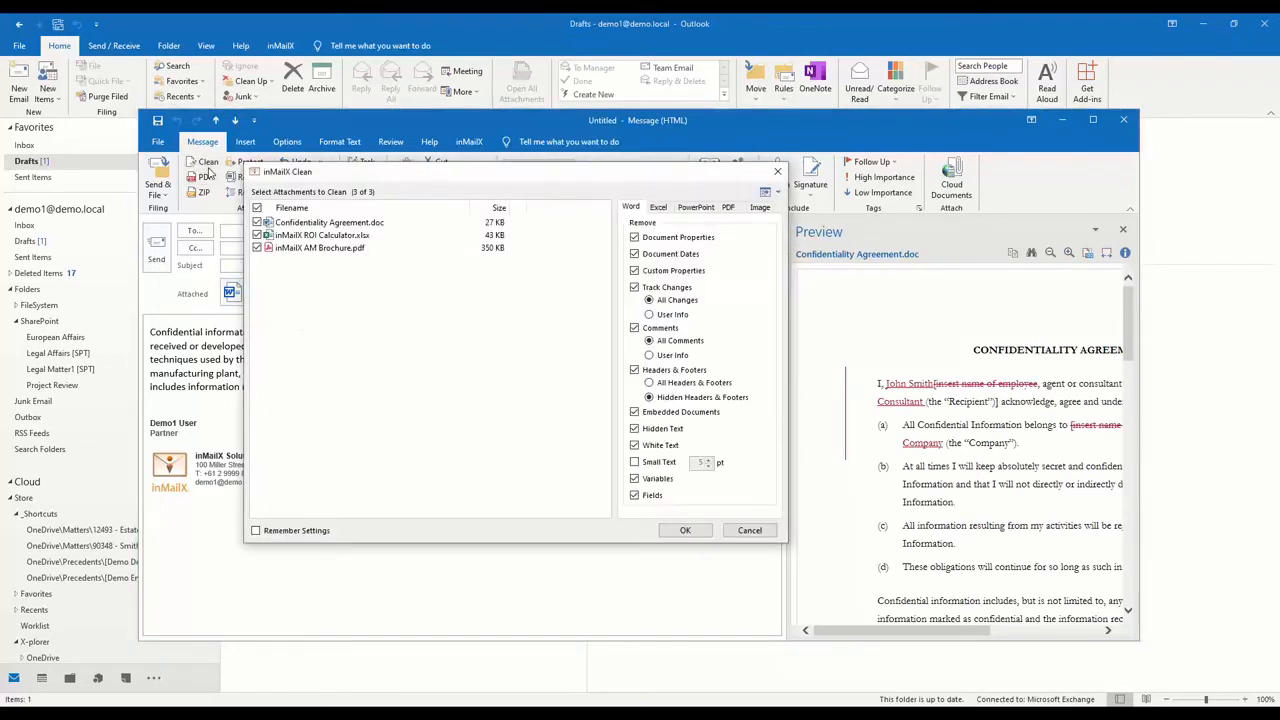
{"action": "left_click", "coordinate": [330, 223]}
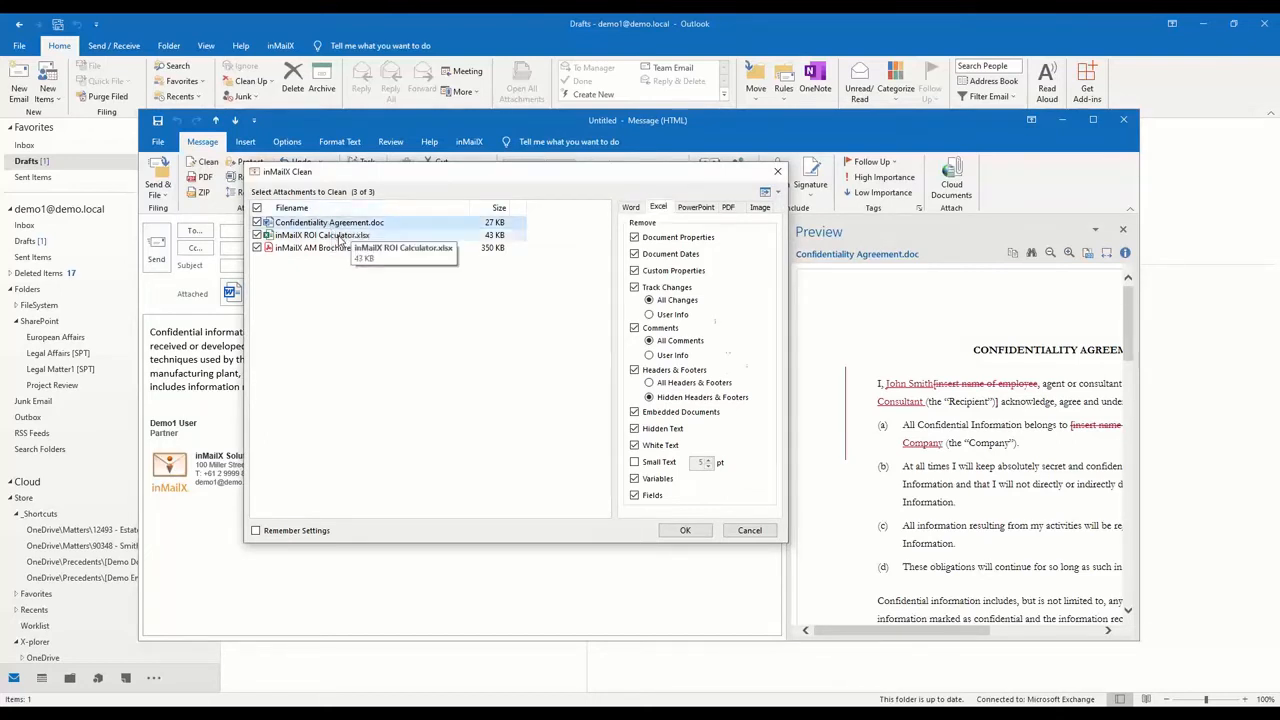
{"action": "left_click", "coordinate": [340, 225]}
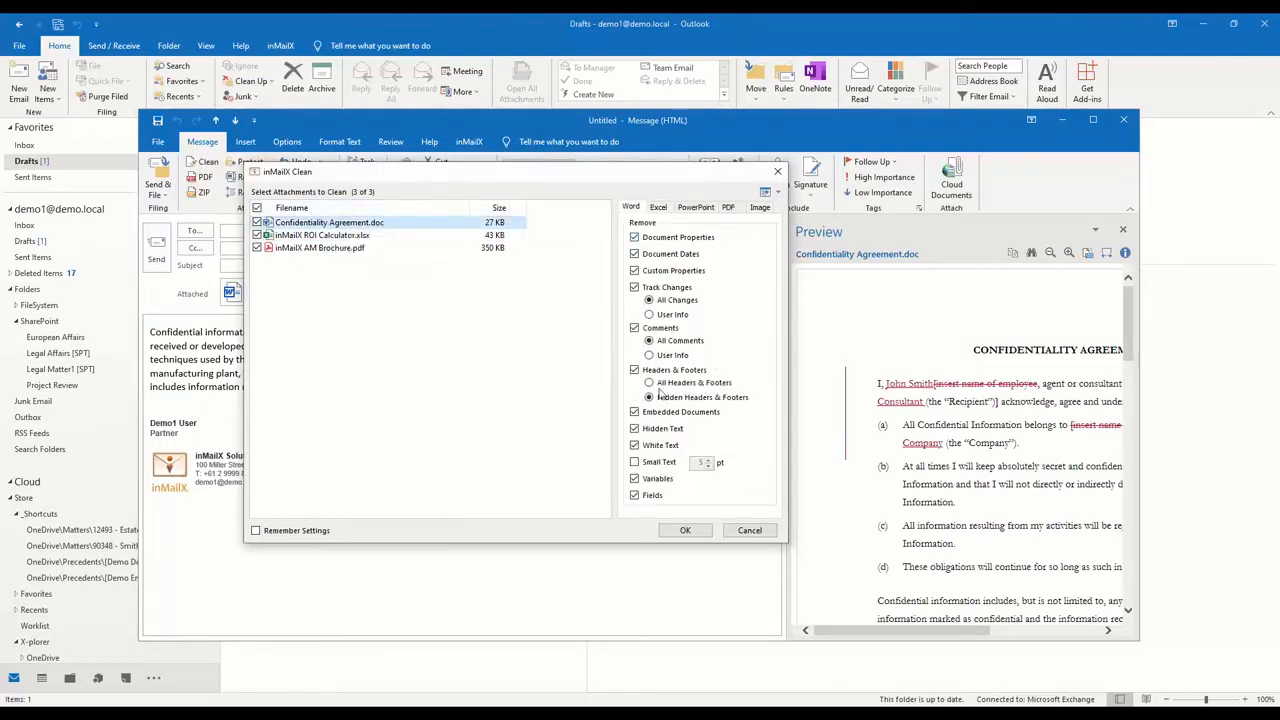
{"action": "right_click", "coordinate": [325, 222]}
{"action": "left_click", "coordinate": [362, 228]}
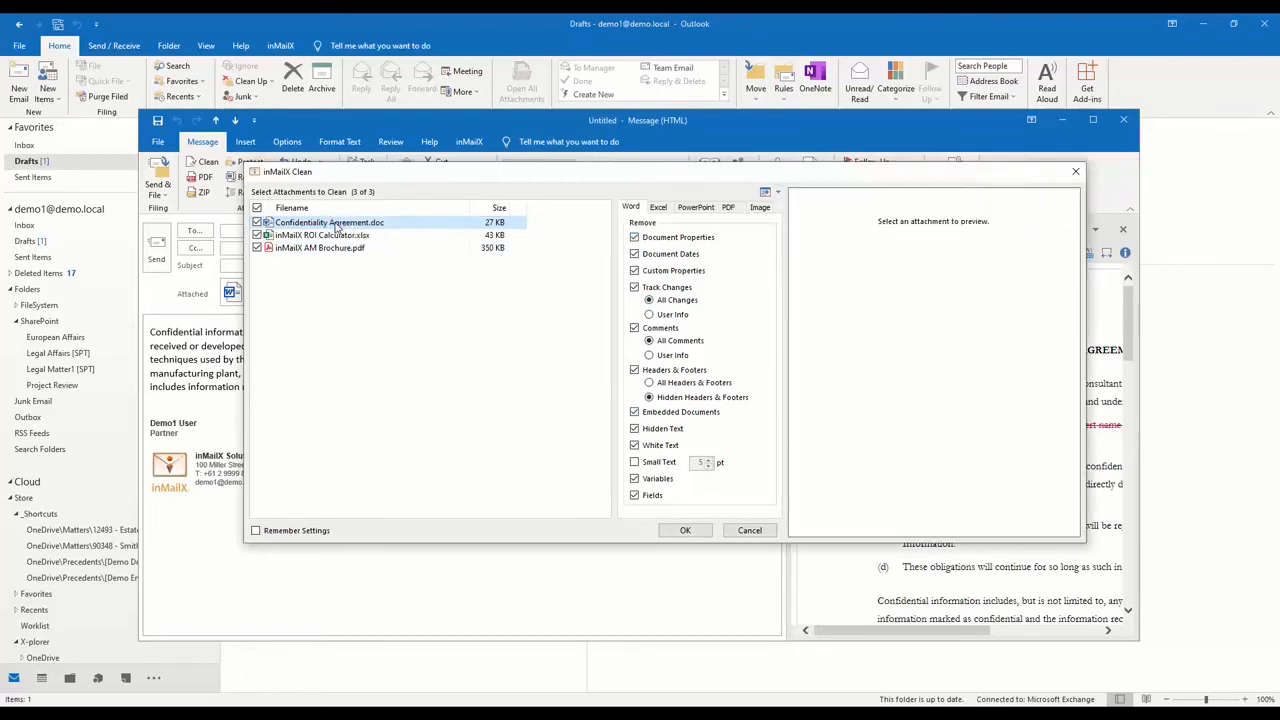
{"action": "scroll", "coordinate": [935, 309], "scroll_direction": "down", "scroll_amount": 4}
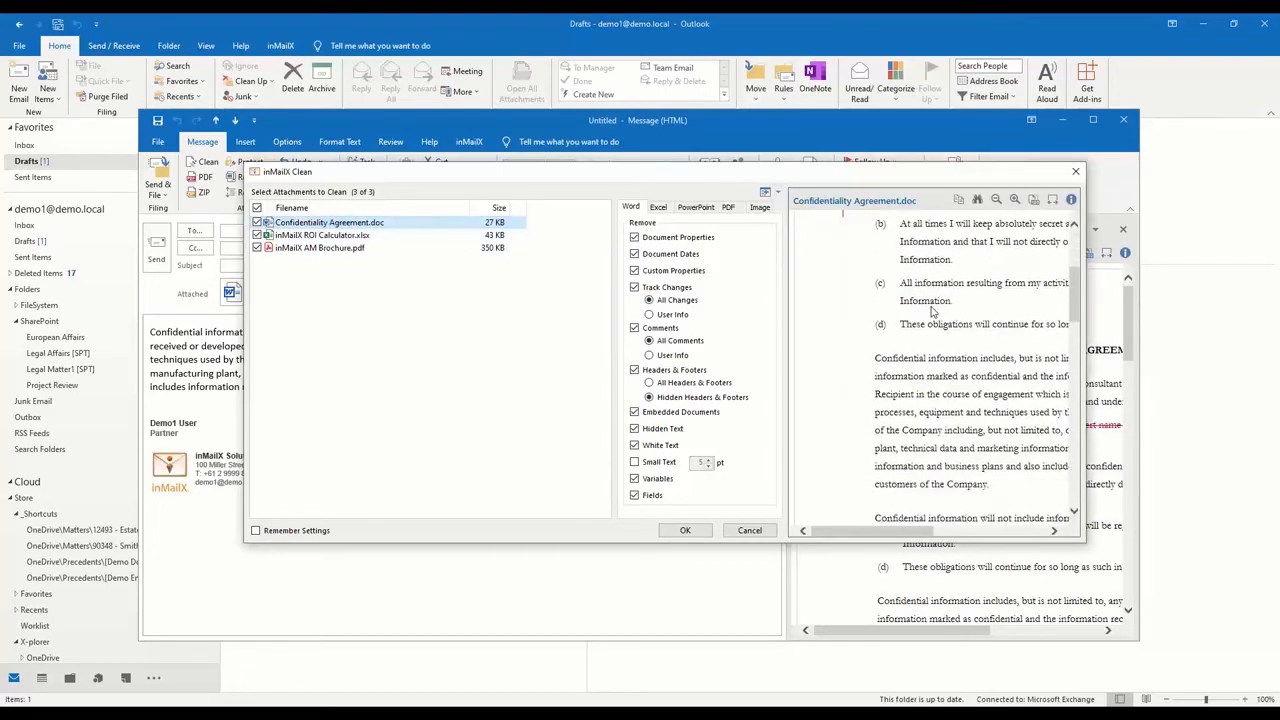
{"action": "left_click", "coordinate": [336, 248]}
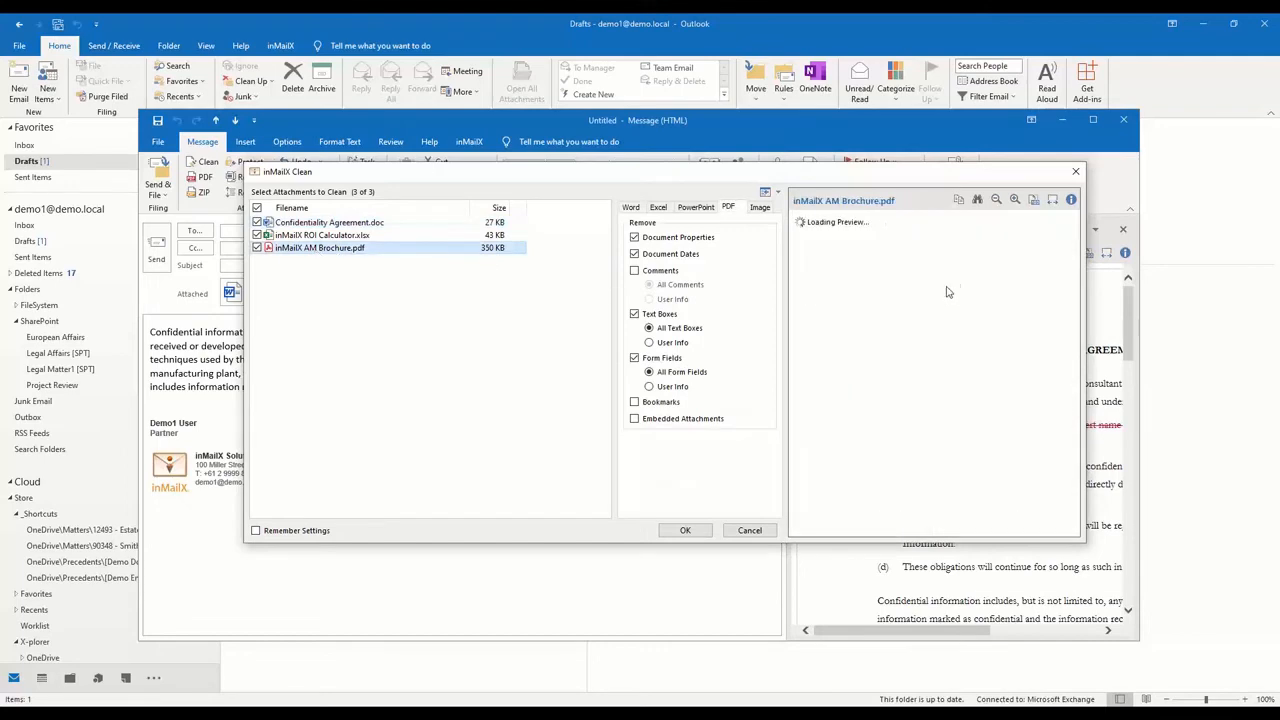
{"action": "left_click", "coordinate": [357, 223]}
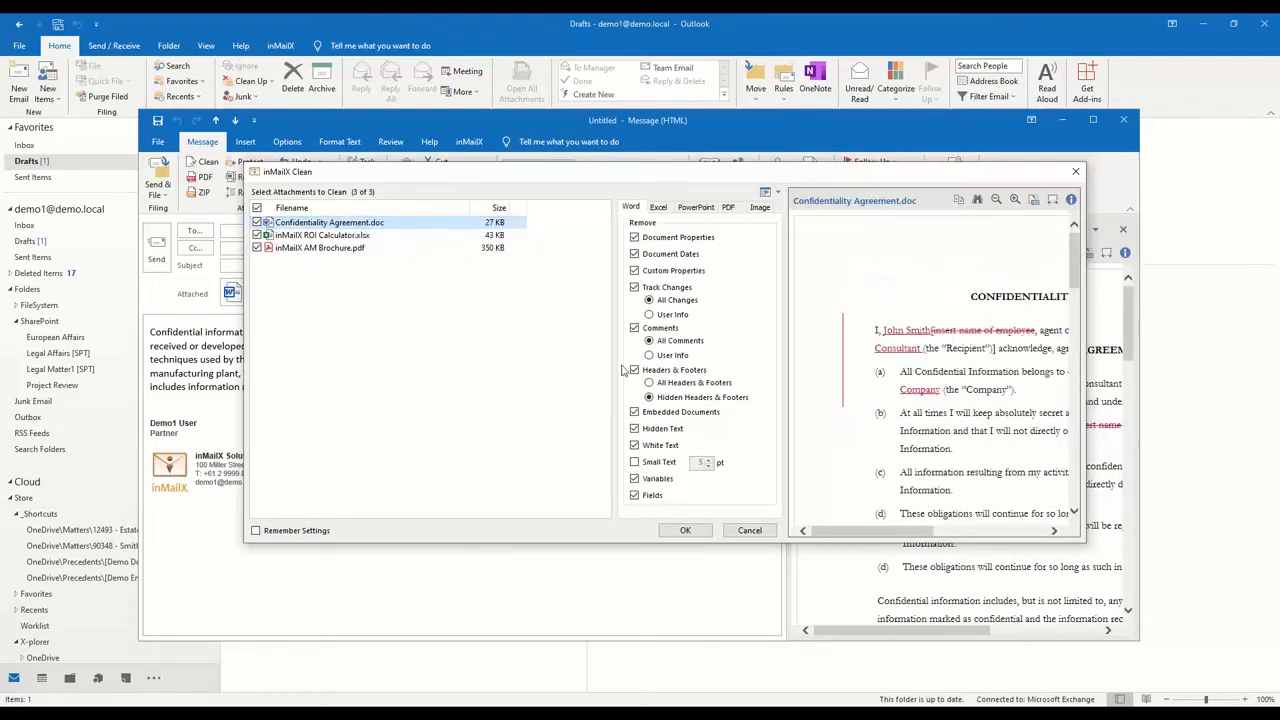
Step: Clean all three attachments with the preset removal options and preview the cleaned Confidentiality Agreement.doc
{"action": "left_click", "coordinate": [686, 530]}
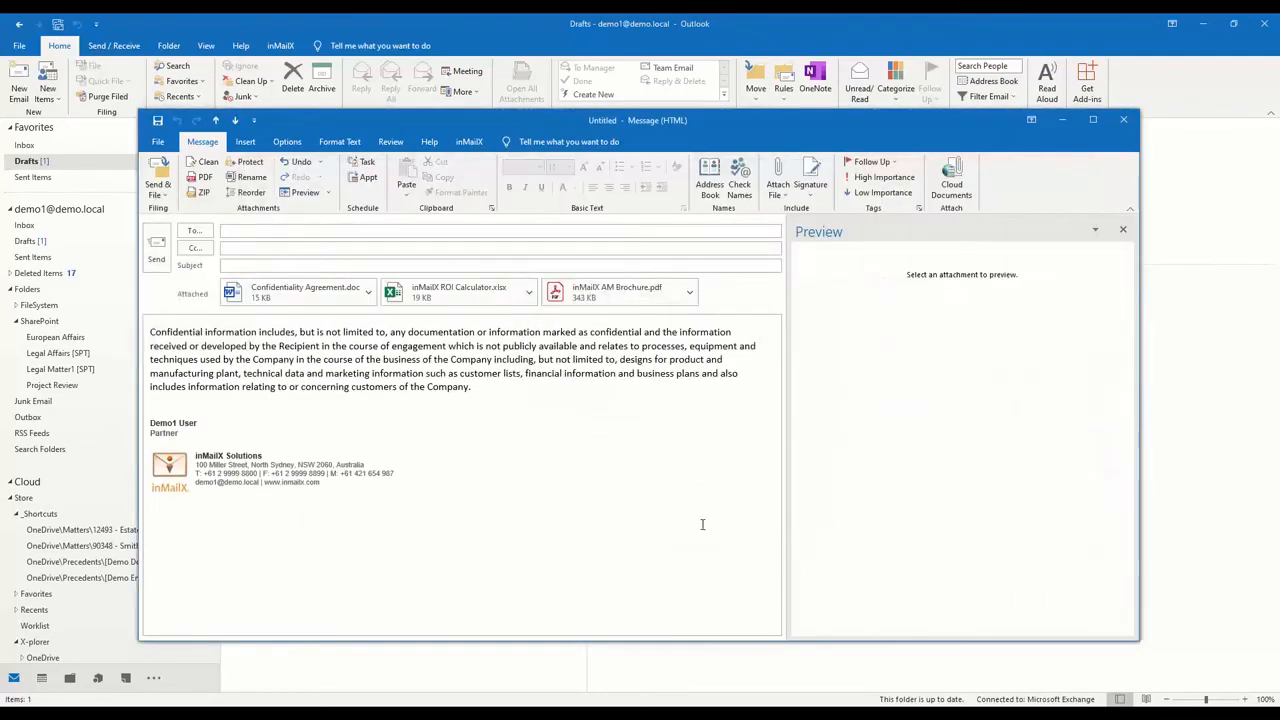
{"action": "left_click", "coordinate": [290, 291]}
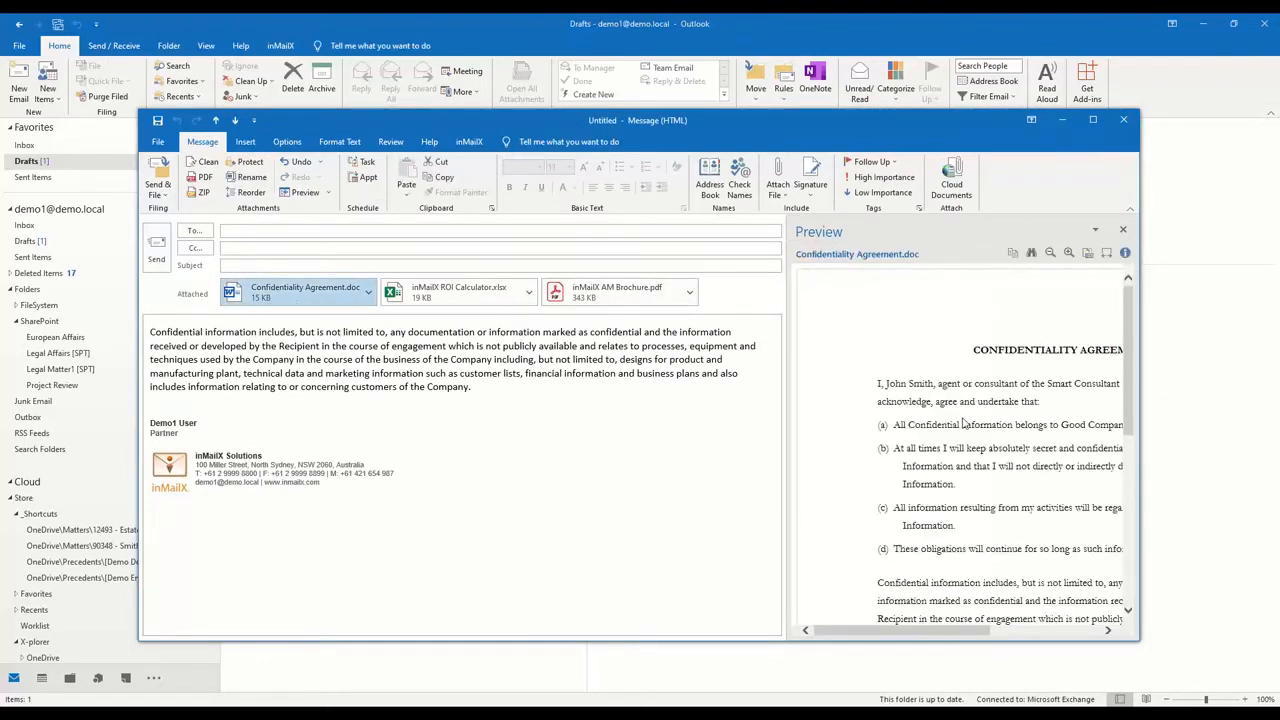
Step: Protect all three attachments with an open password, entering and confirming the password
{"action": "left_click", "coordinate": [251, 164]}
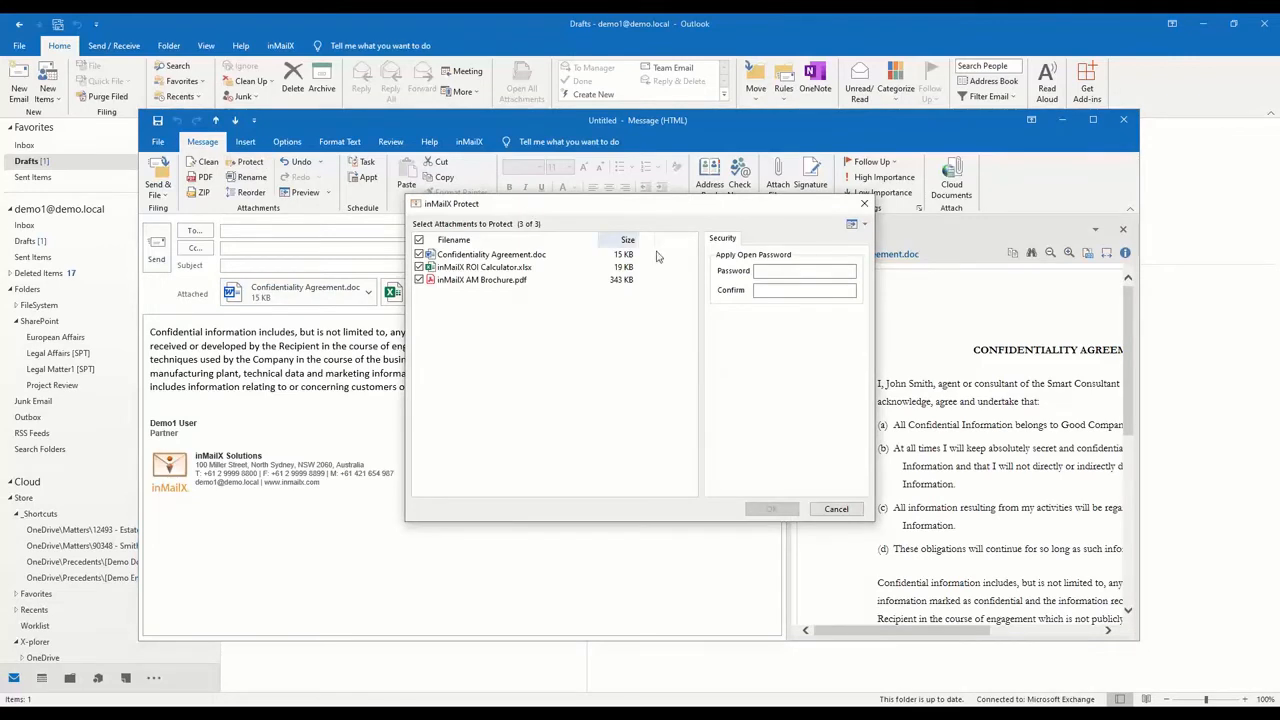
{"action": "left_click", "coordinate": [778, 272]}
{"action": "type", "text": "***"}
{"action": "key", "text": "Tab"}
{"action": "type", "text": "**"}
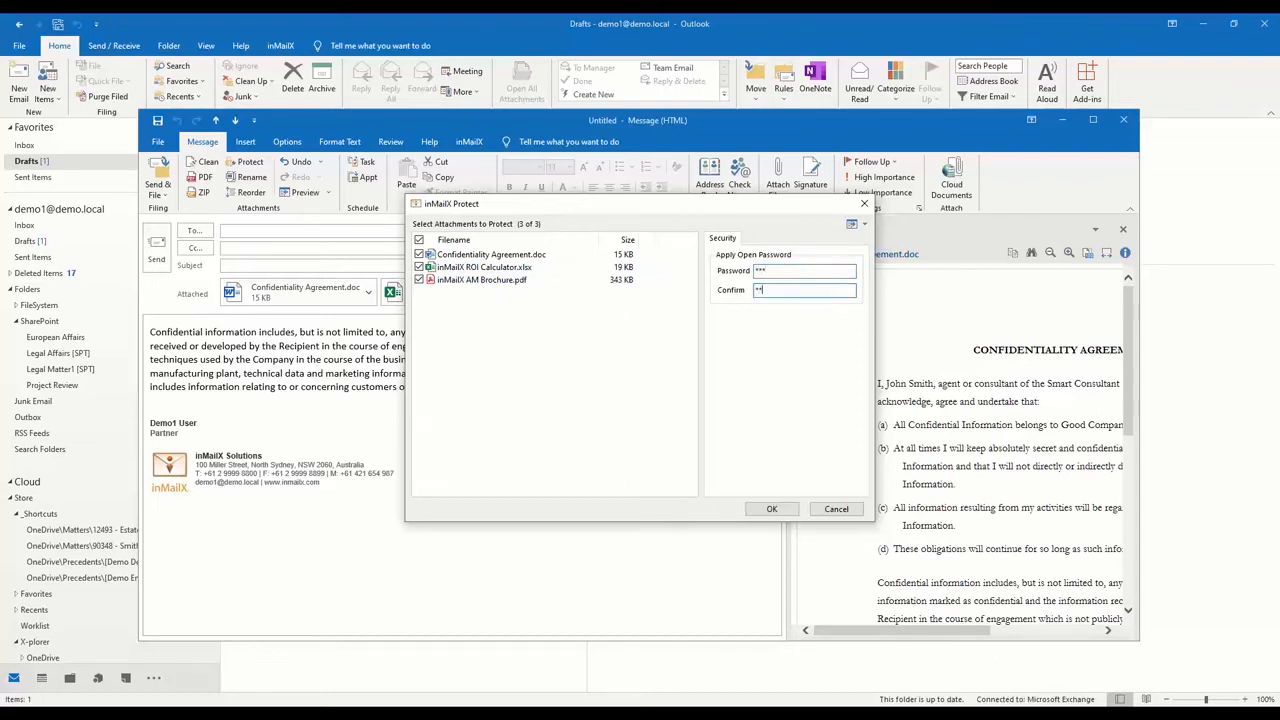
{"action": "type", "text": "*"}
{"action": "left_click", "coordinate": [785, 510]}
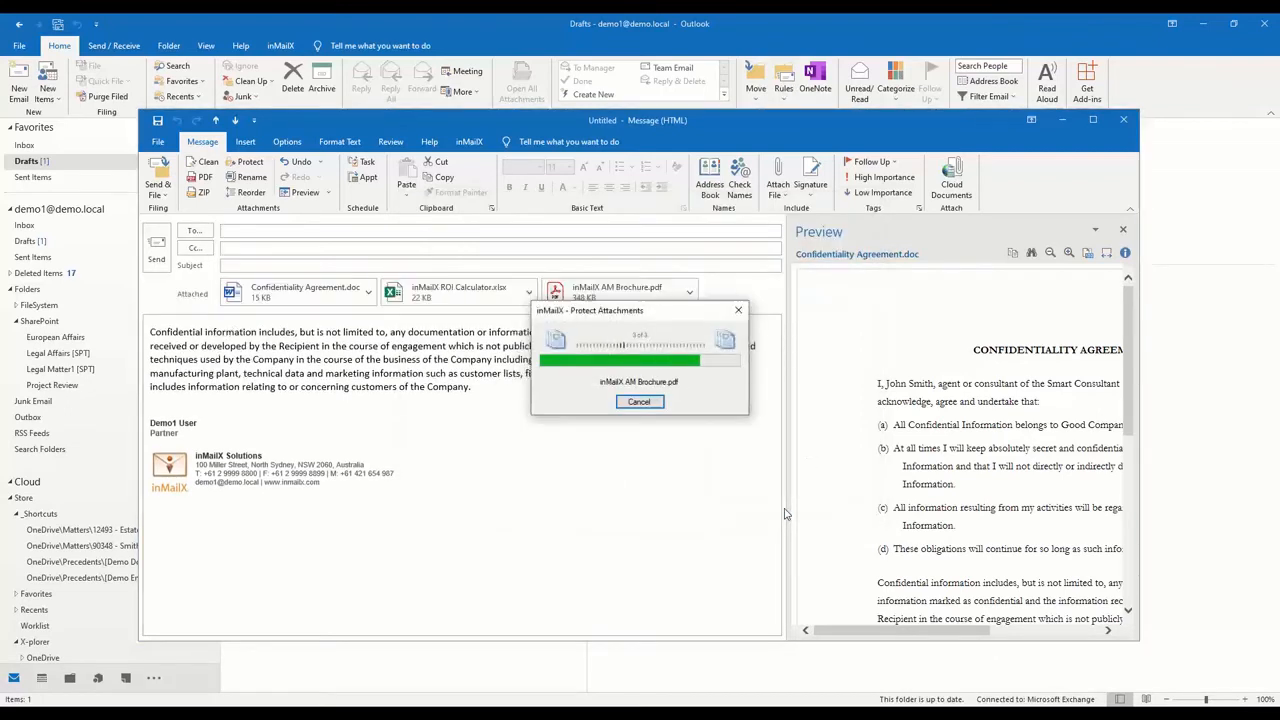
Step: Try to preview the password-protected attachments, undo the protection, and preview Confidentiality Agreement.doc again
{"action": "left_click", "coordinate": [266, 296]}
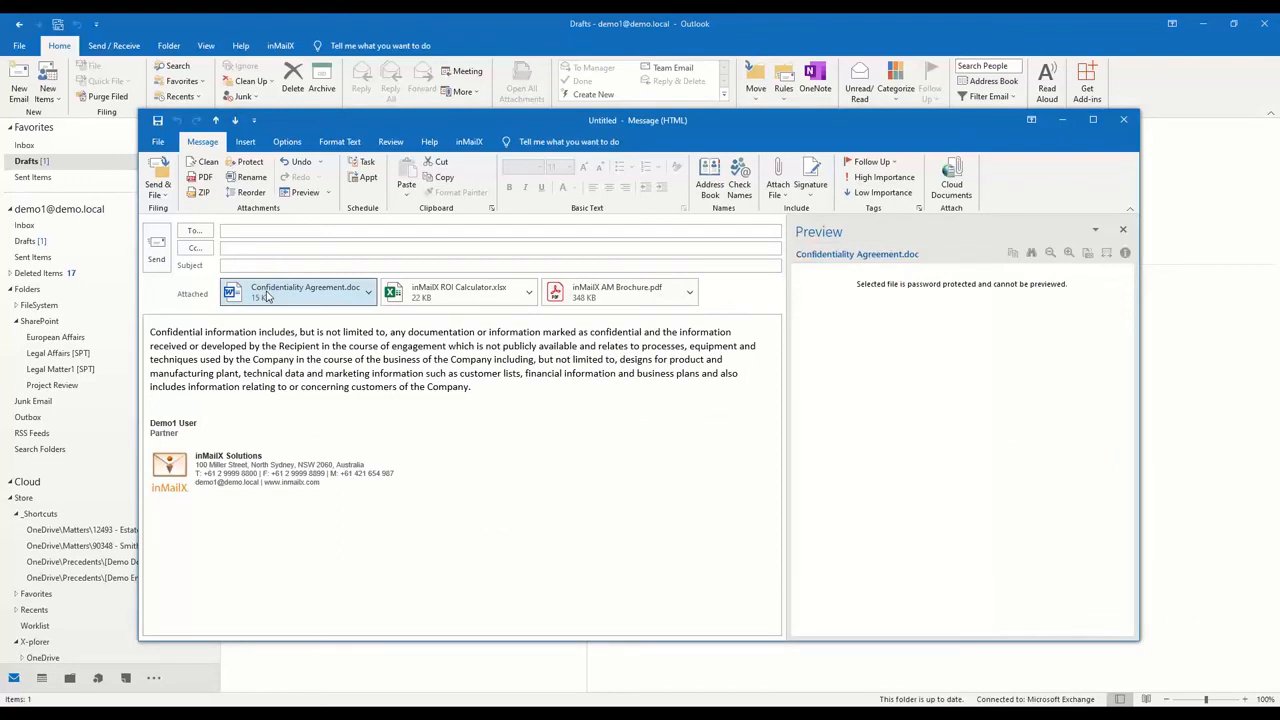
{"action": "left_click", "coordinate": [458, 292]}
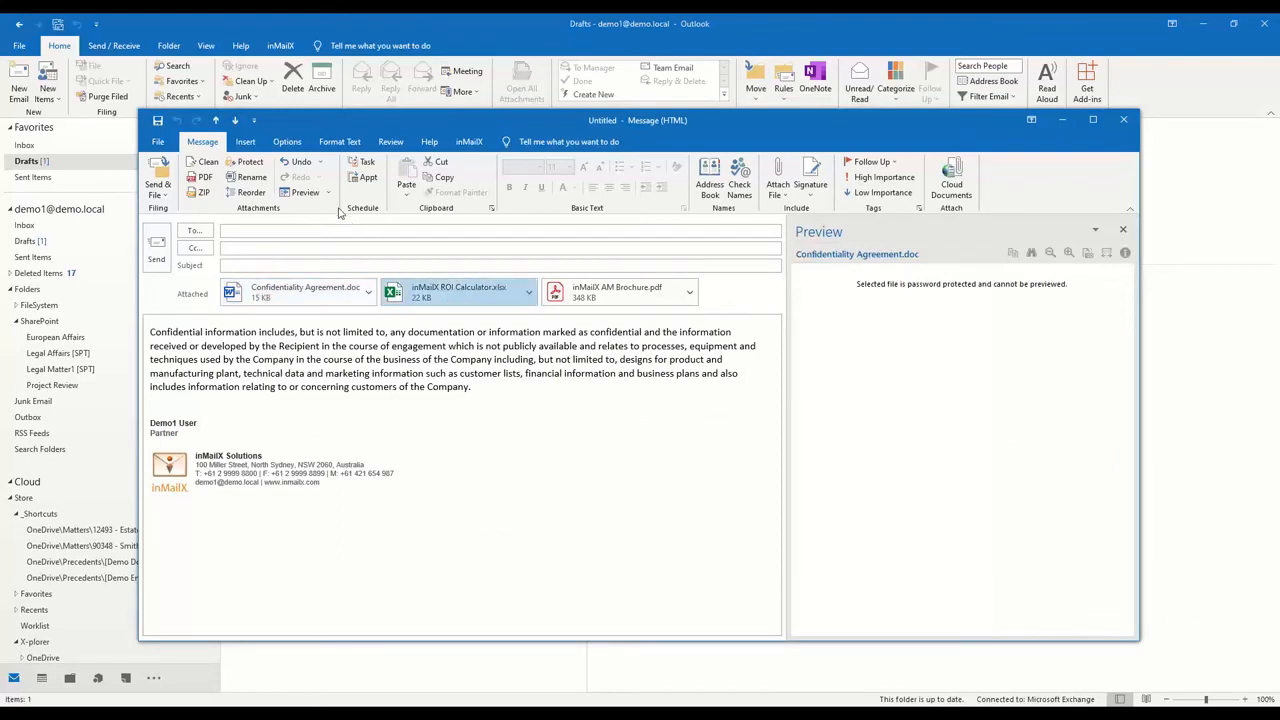
{"action": "left_click", "coordinate": [297, 161]}
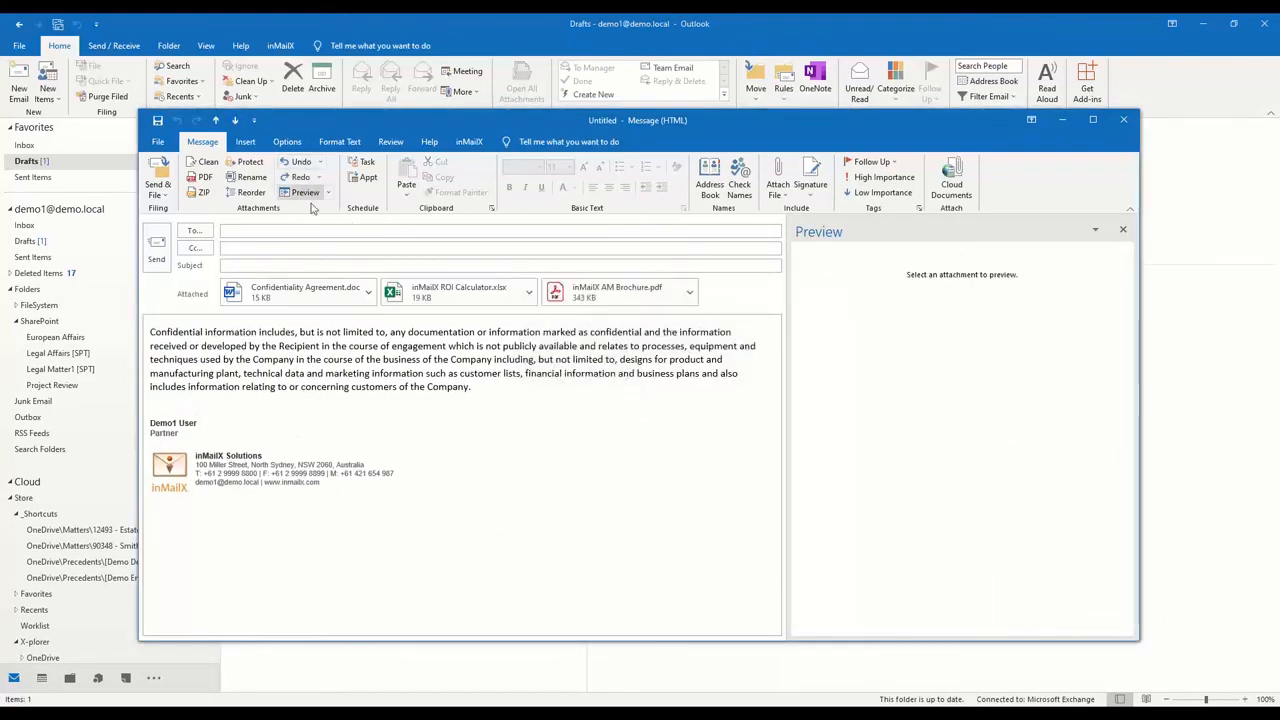
{"action": "left_click", "coordinate": [268, 292]}
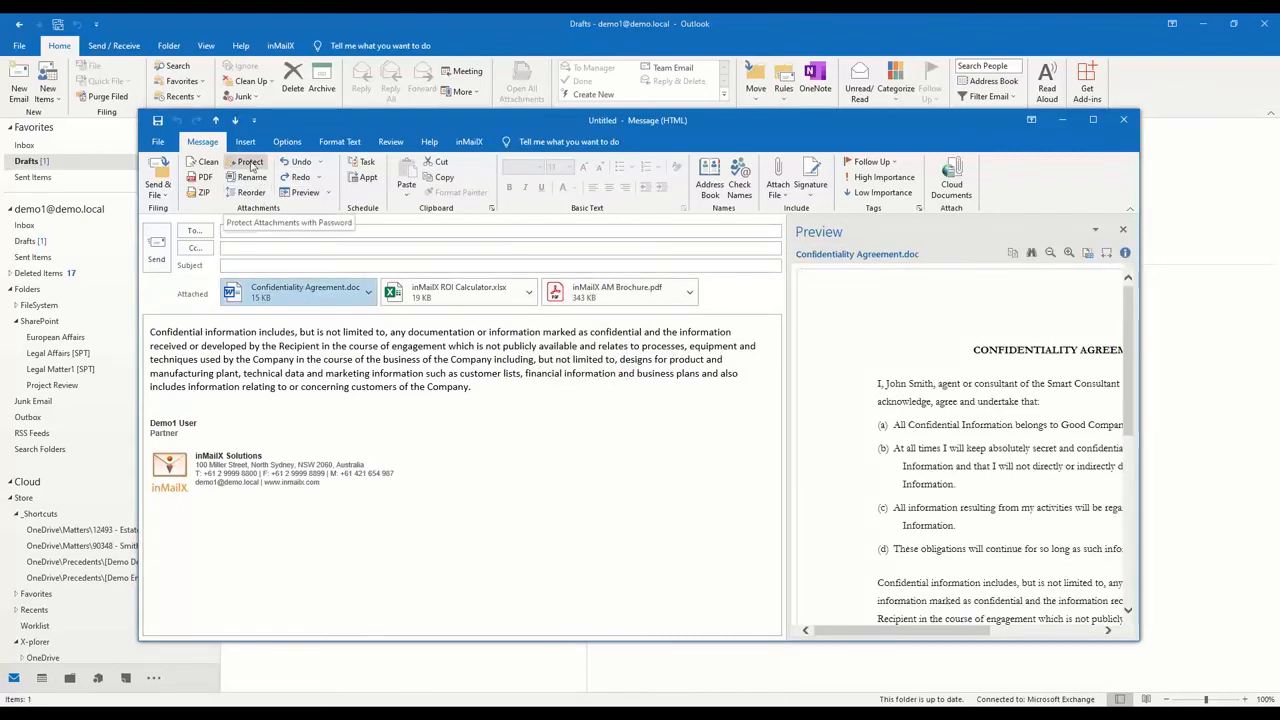
Step: Compress all three attachments with best compression into a ZIP named Compressed Attachments, and preview the ZIP's contents
{"action": "left_click", "coordinate": [201, 195]}
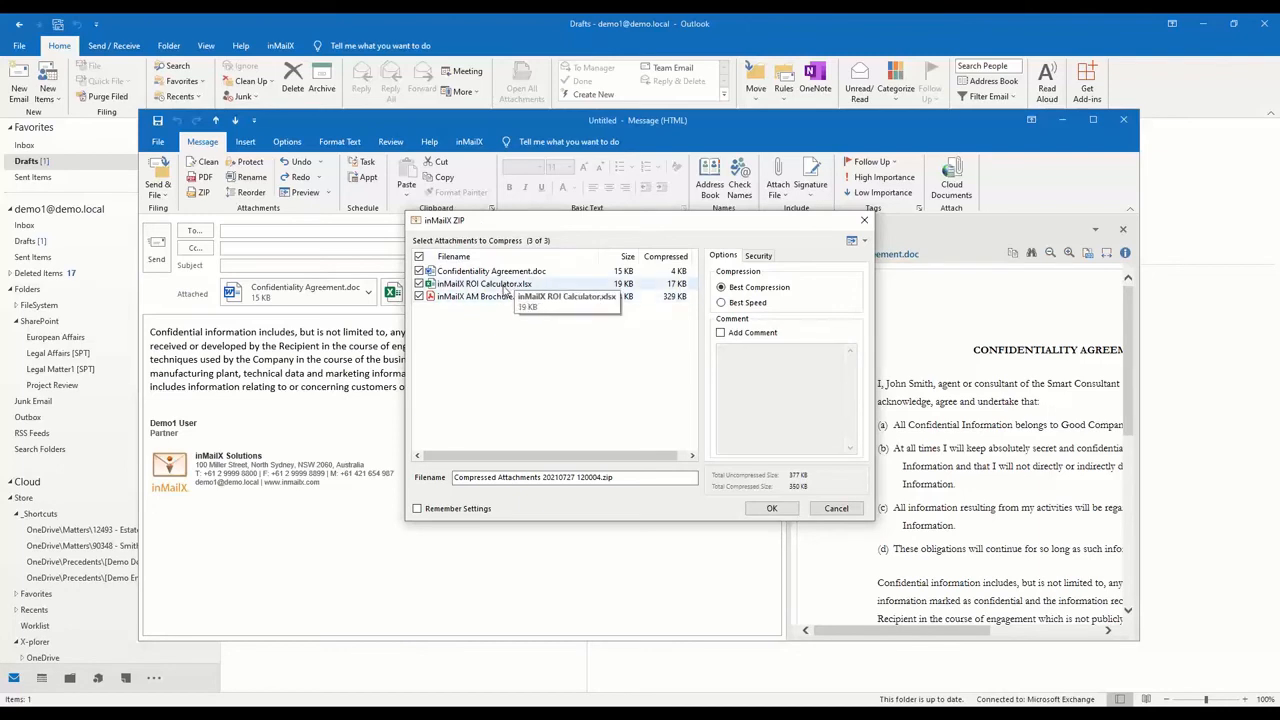
{"action": "left_click_drag", "start_coordinate": [541, 478], "coordinate": [695, 490]}
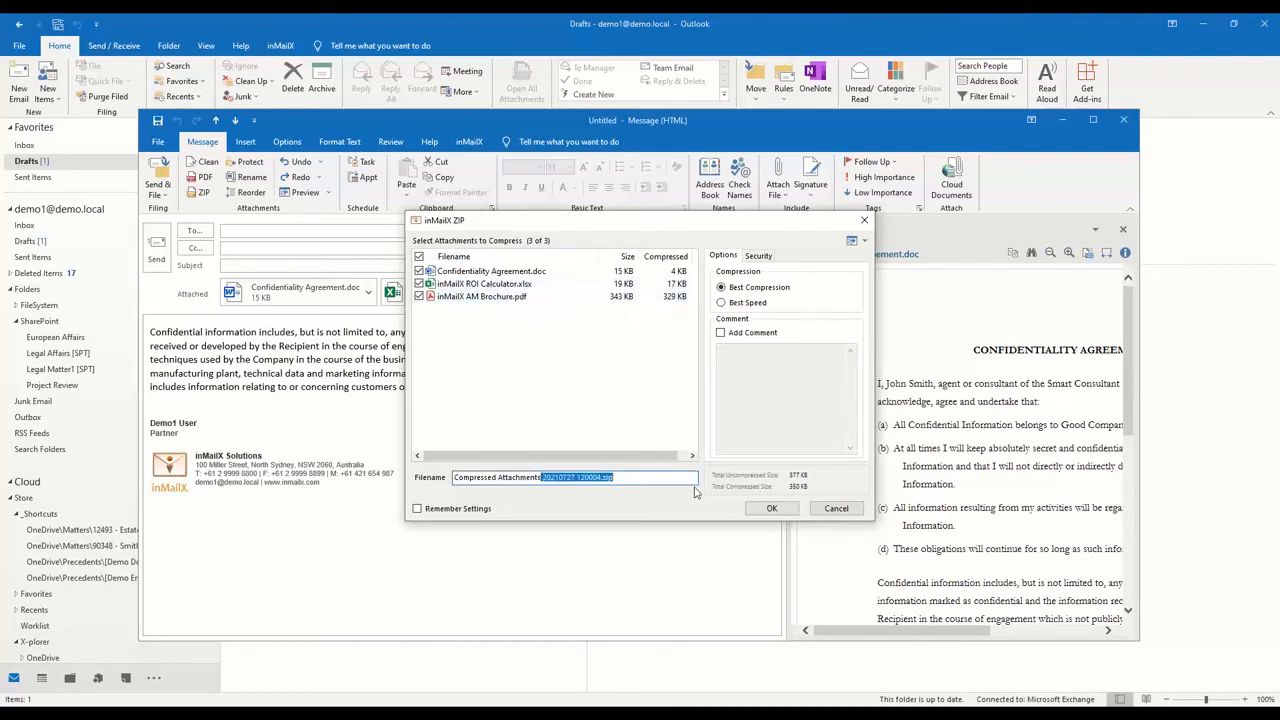
{"action": "key", "text": "BackSpace"}
{"action": "left_click", "coordinate": [771, 508]}
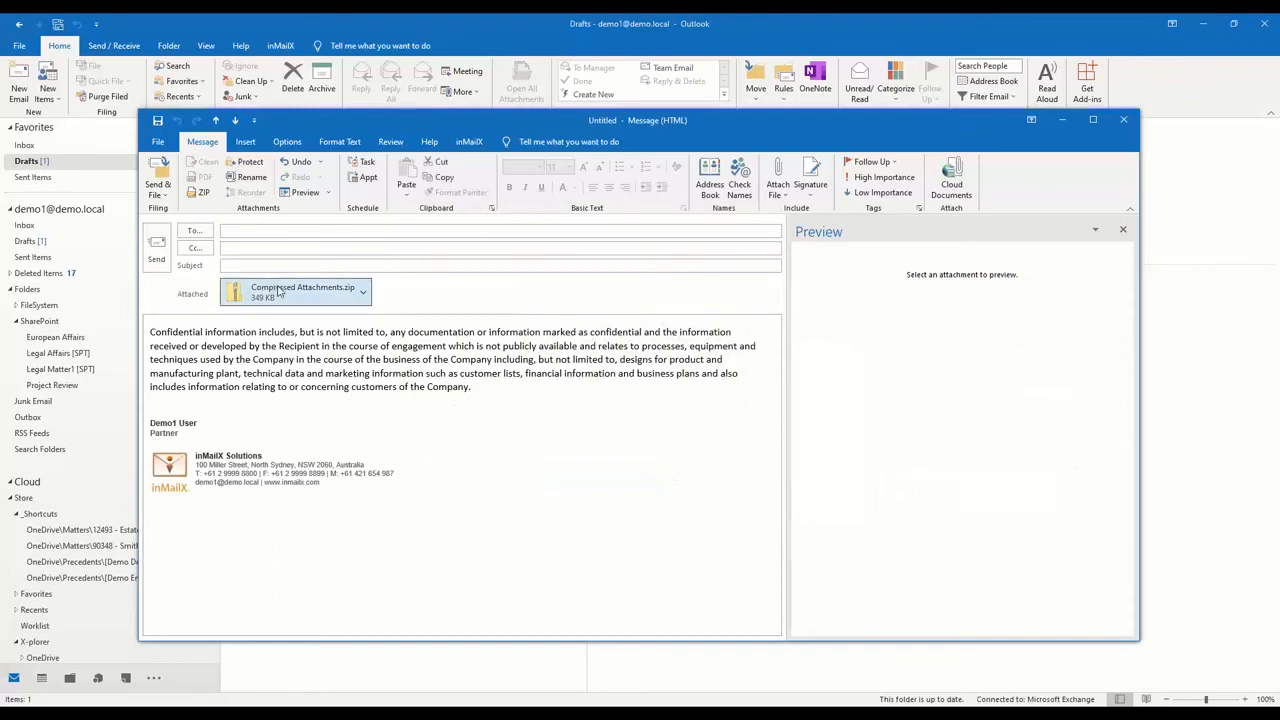
{"action": "left_click", "coordinate": [279, 291]}
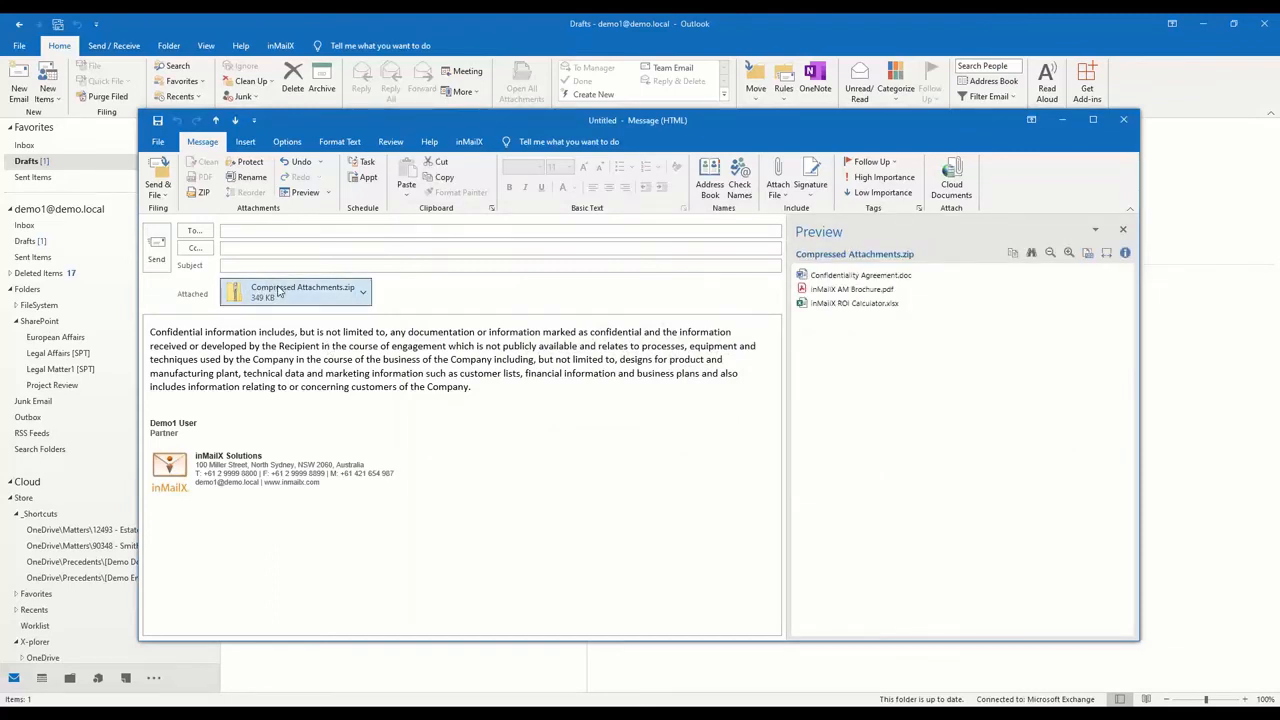